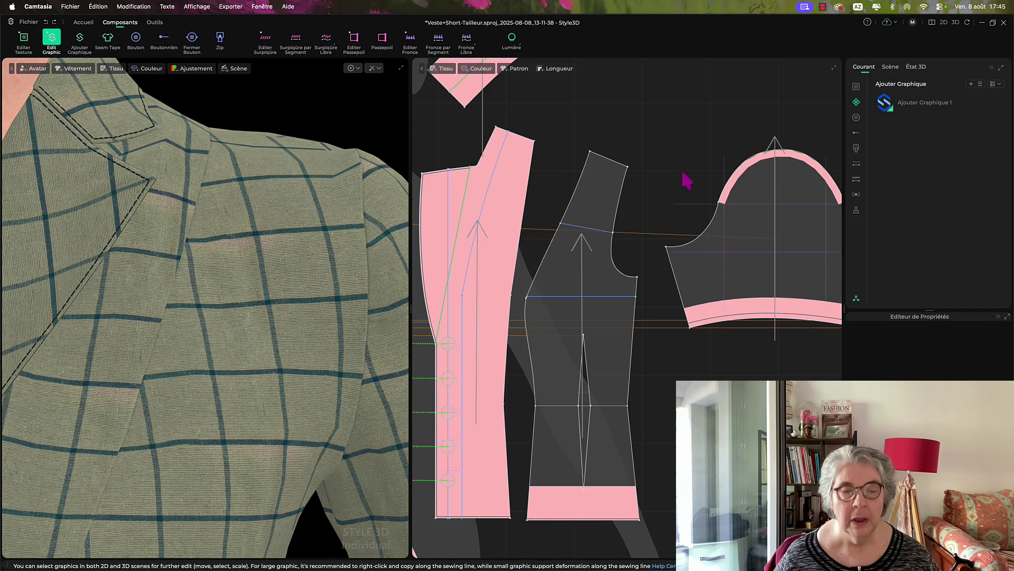
# - Add a second graphic entry, Ajouter Graphique 2, to the graphics list and select it for editing
pyautogui.click(687, 180)
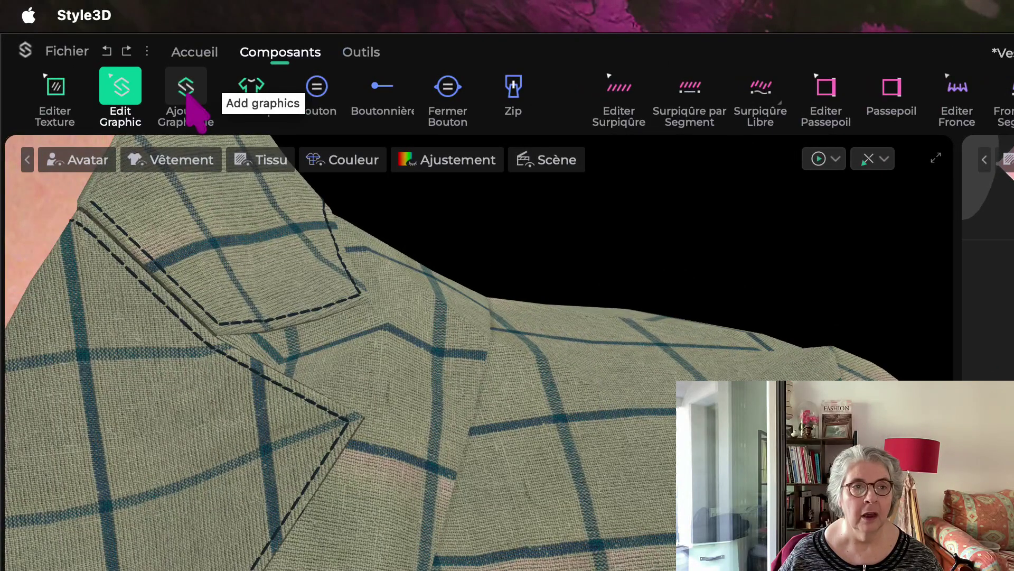
pyautogui.click(186, 88)
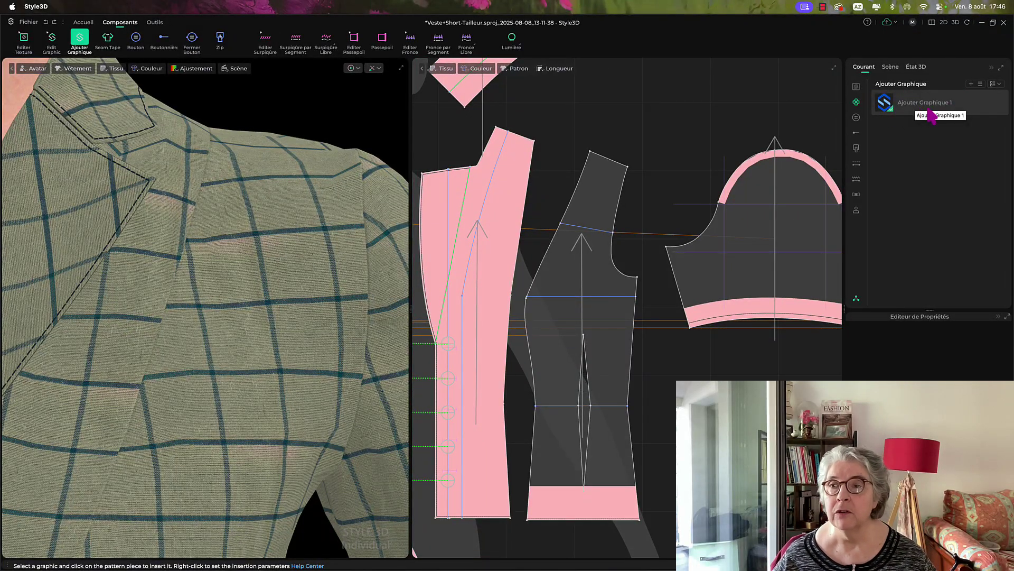
pyautogui.click(971, 84)
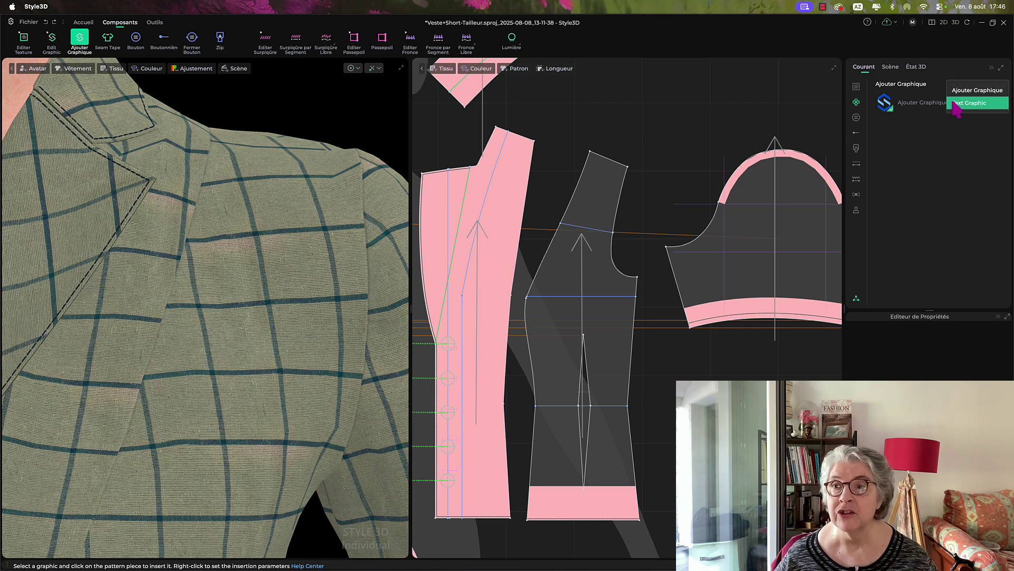
pyautogui.click(962, 92)
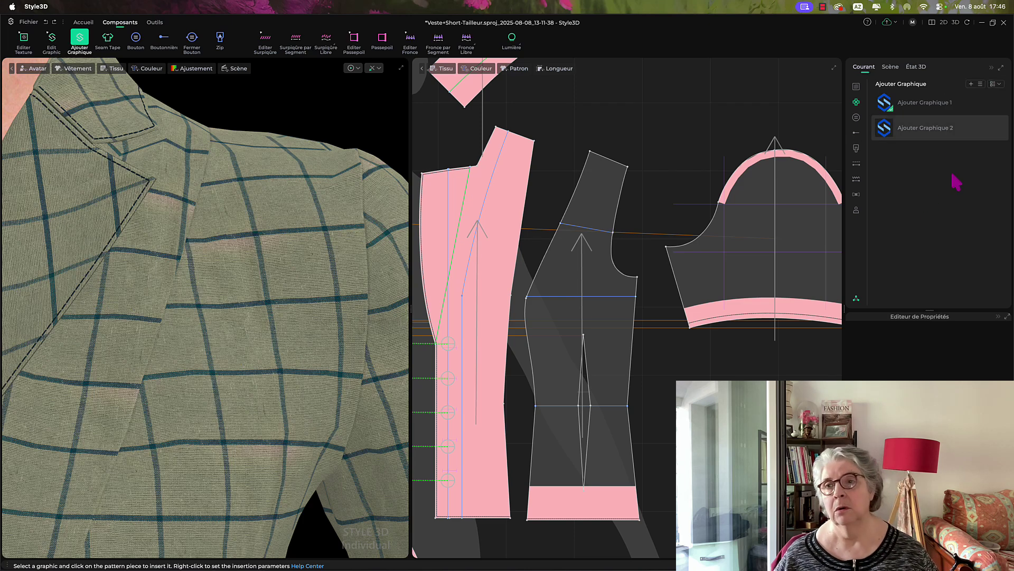
pyautogui.click(887, 129)
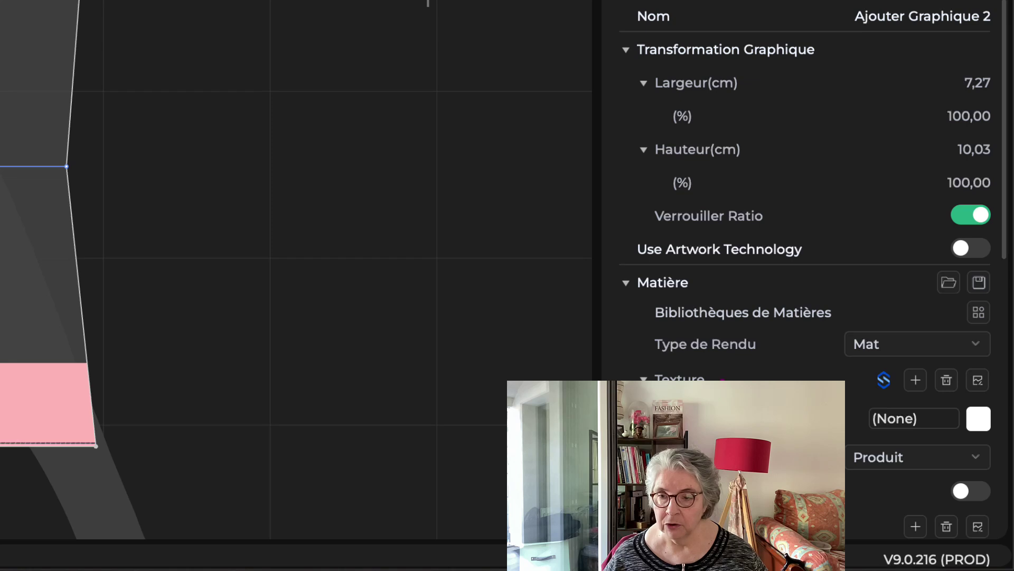
# - Delete the default texture of Ajouter Graphique 2 and open the file picker for a replacement texture
pyautogui.scroll(-4, 721, 378)
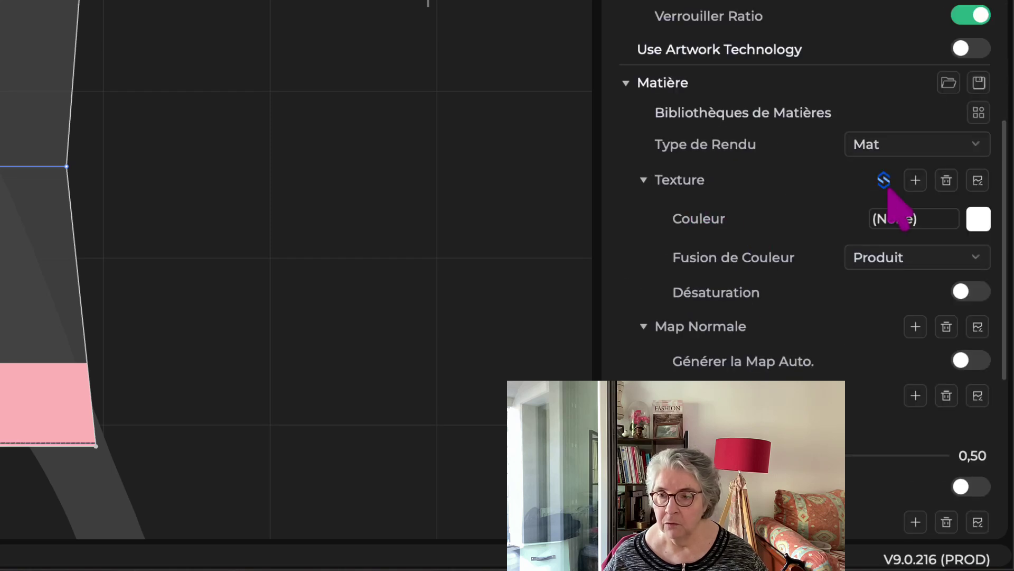
pyautogui.click(948, 181)
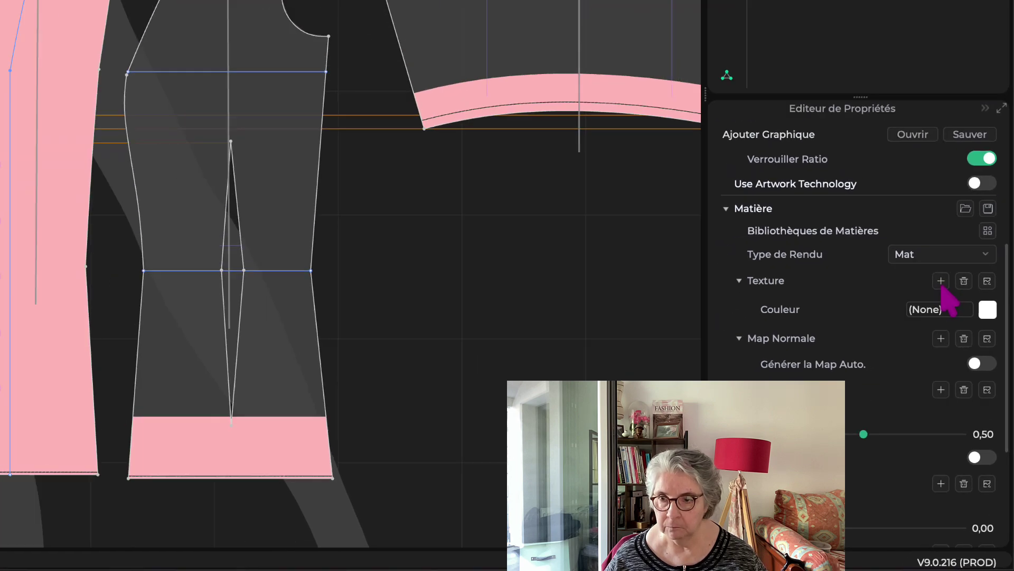
pyautogui.click(915, 181)
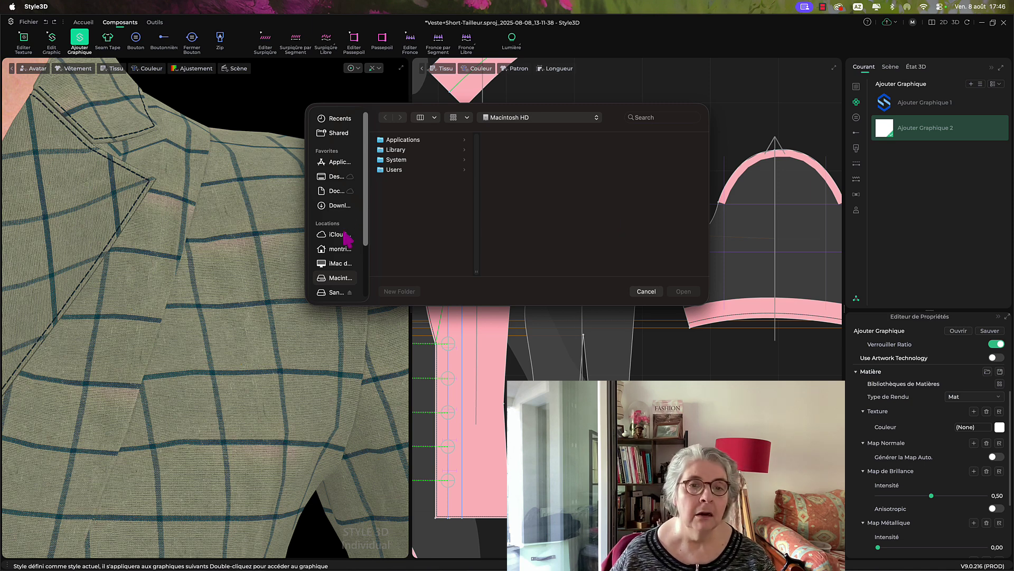
# - Browse the external drive's Illustrator folders for the swallow image file
pyautogui.click(338, 293)
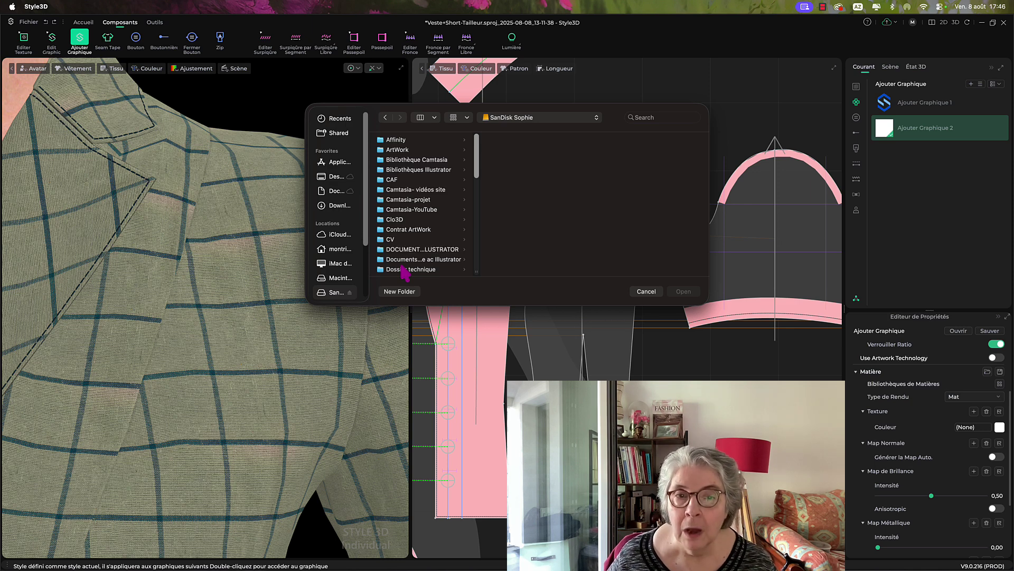
pyautogui.click(342, 206)
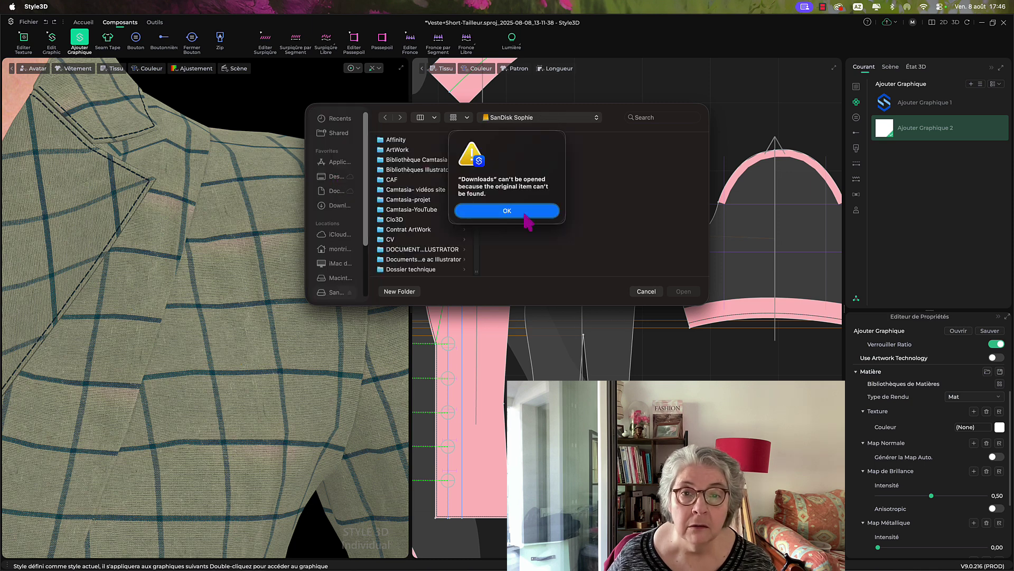
pyautogui.click(517, 212)
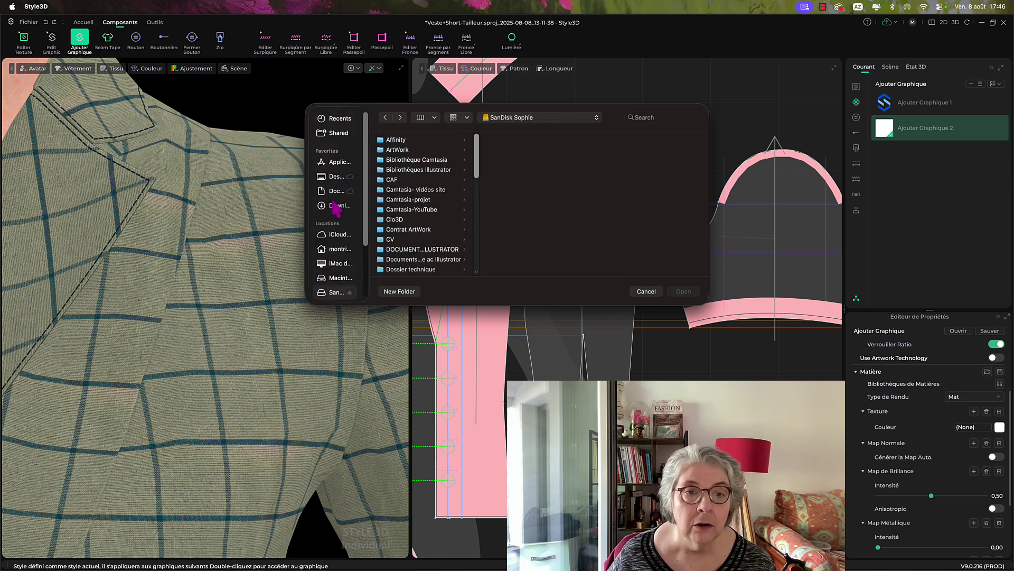
pyautogui.scroll(-3, 334, 182)
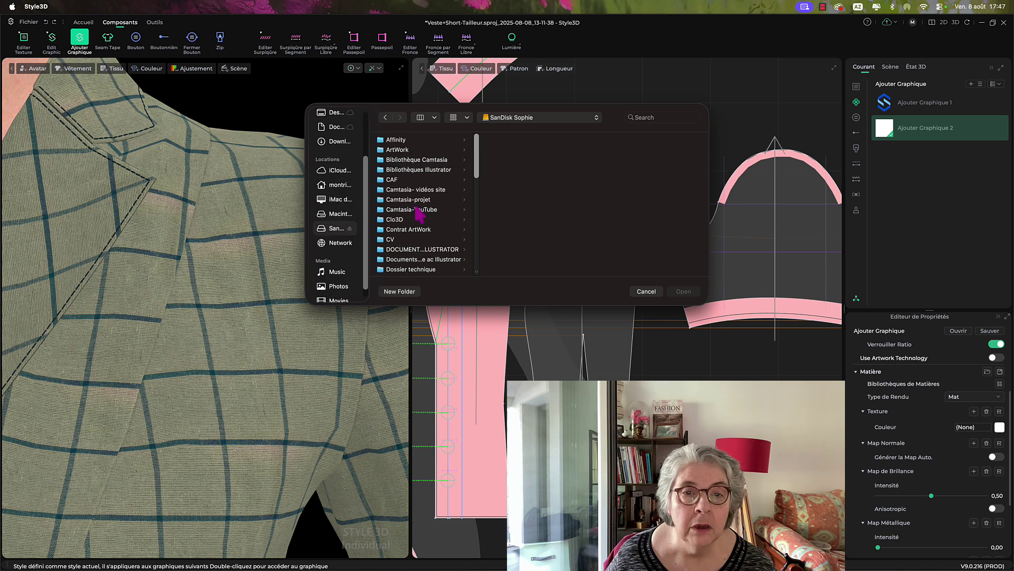
pyautogui.scroll(-6, 420, 214)
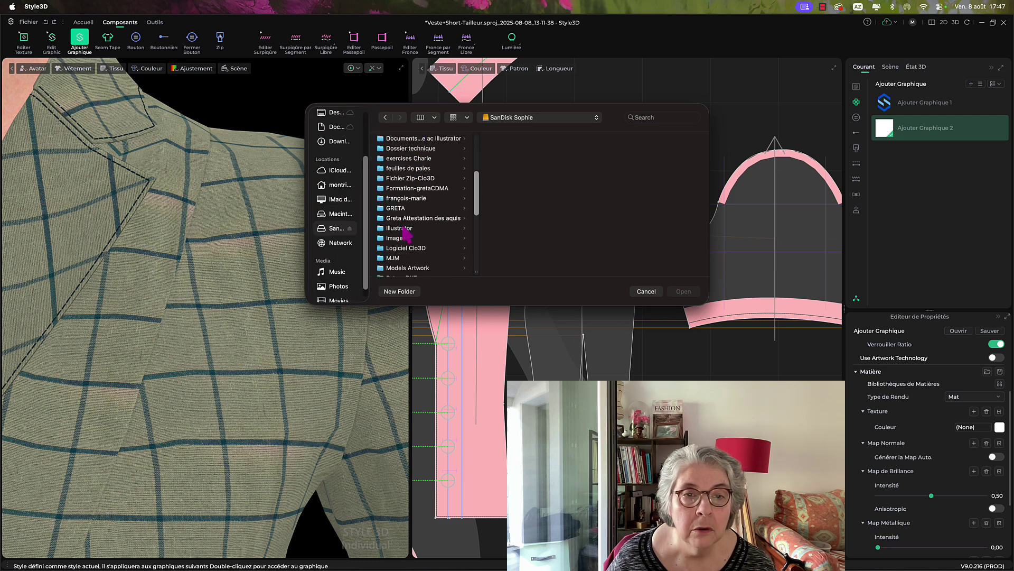
pyautogui.click(399, 229)
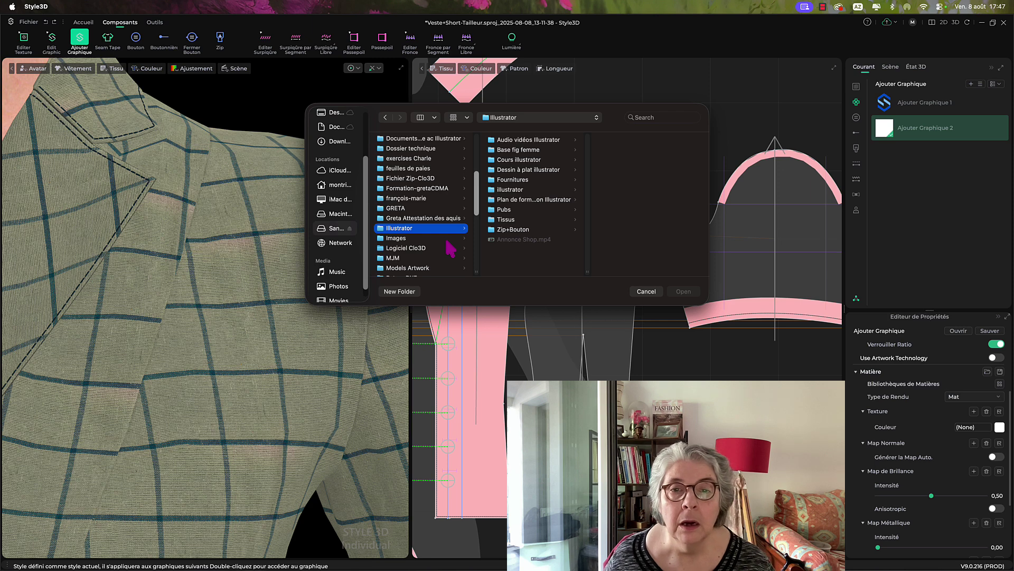
pyautogui.click(523, 190)
pyautogui.click(529, 160)
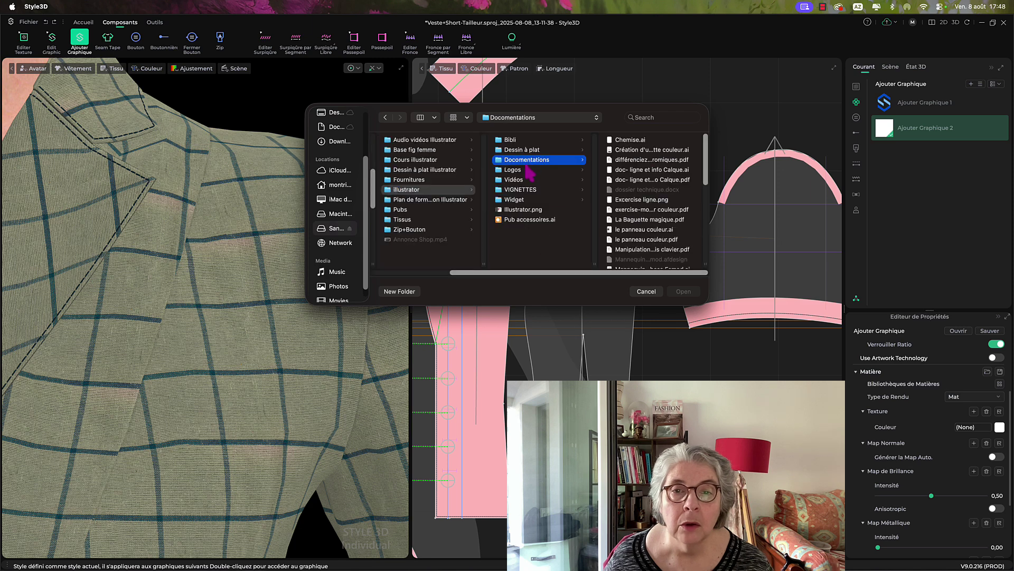
# - Search the Mac for "hiro" and load Hirodelle.png as the texture of Ajouter Graphique 2
pyautogui.click(646, 117)
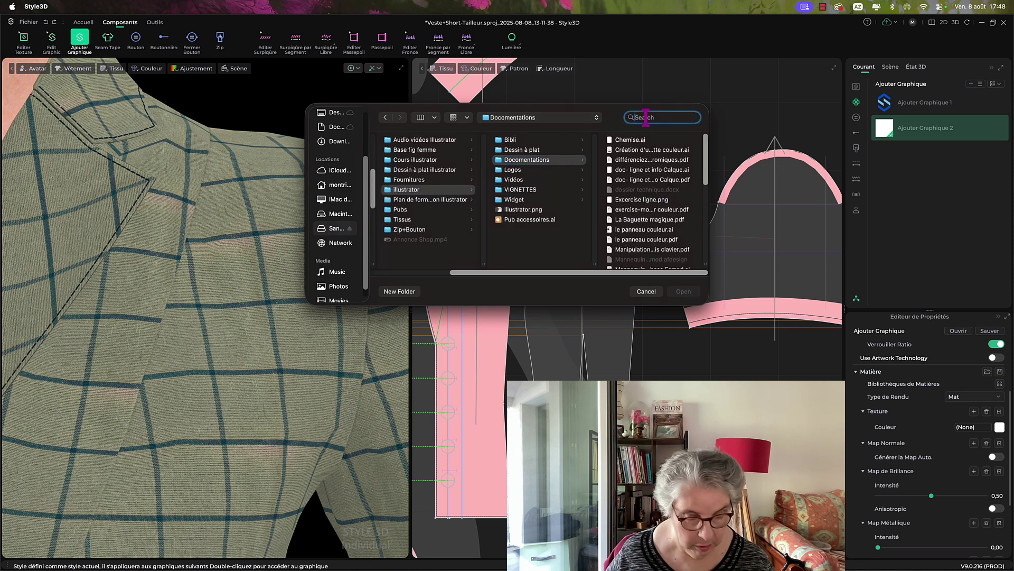
pyautogui.write('hi')
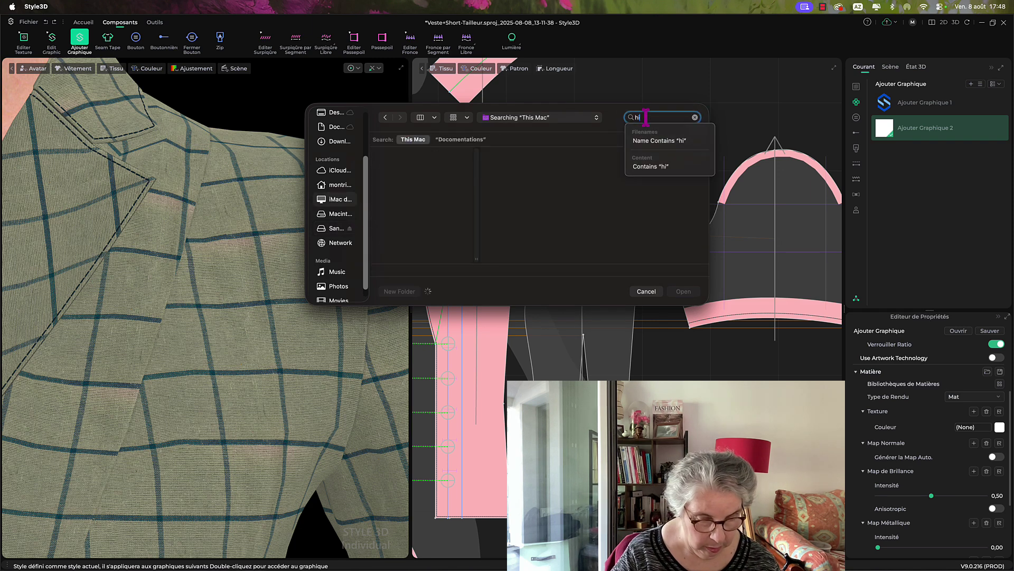
pyautogui.write('ro')
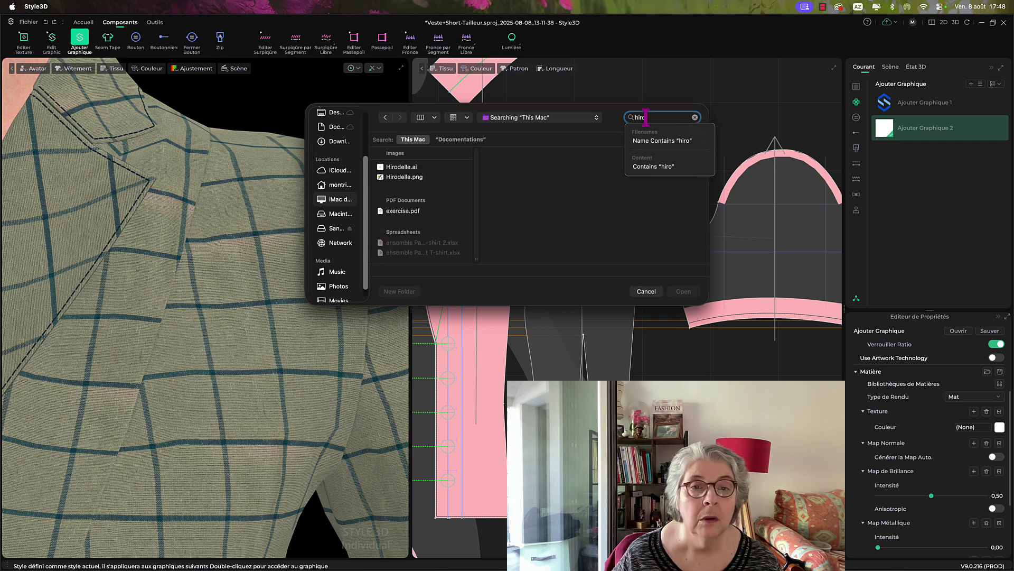
pyautogui.click(392, 179)
pyautogui.click(393, 178)
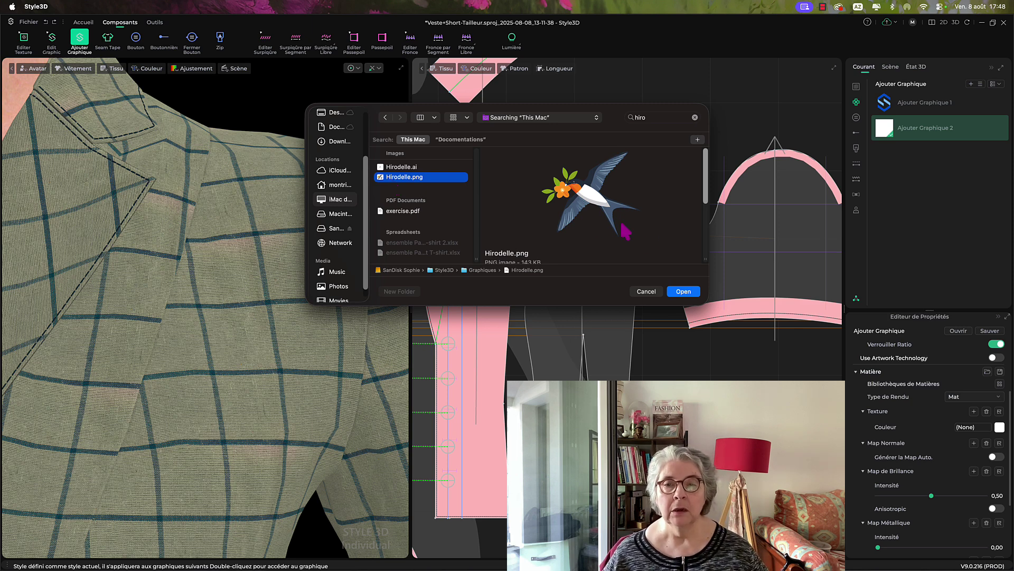
pyautogui.click(682, 294)
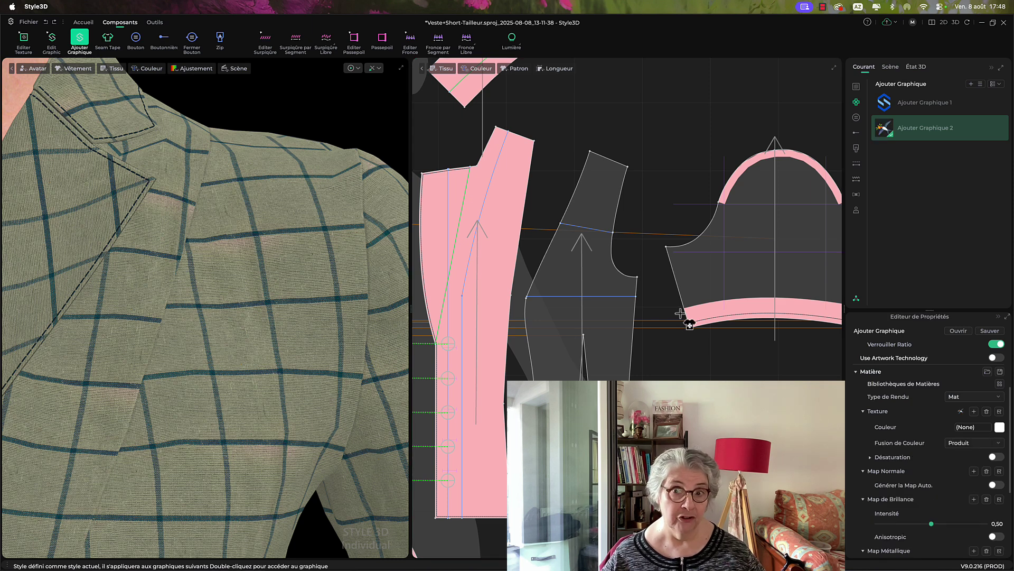
# - Place the swallow graphic on the upper chest area of the grey jacket side panel and enlarge it
pyautogui.click(583, 242)
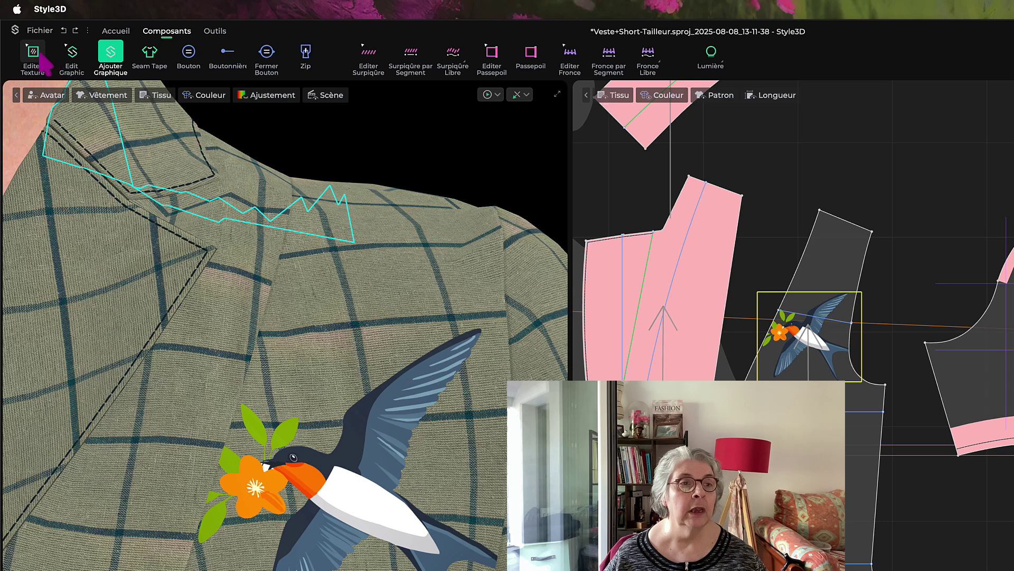
pyautogui.click(78, 59)
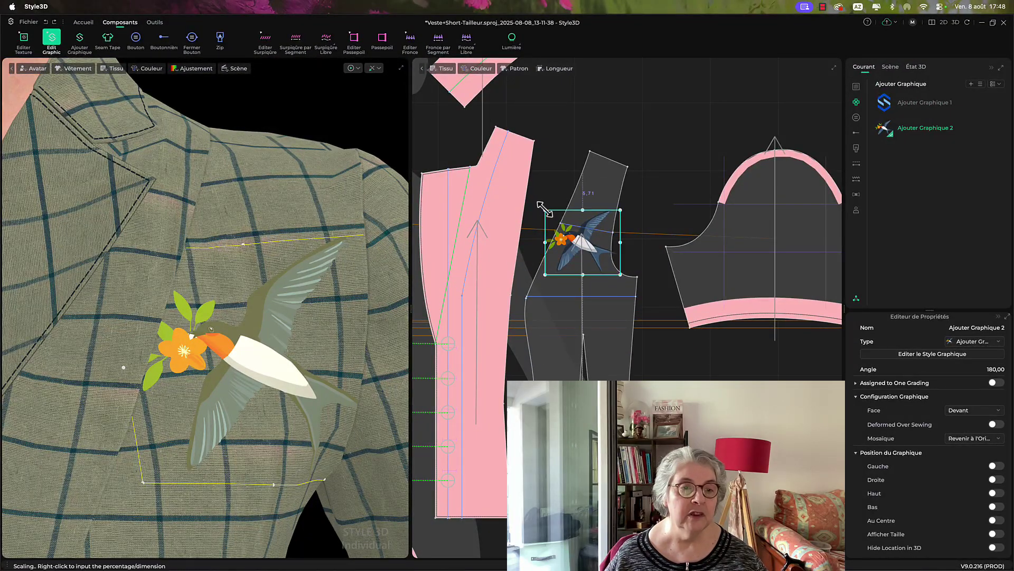
pyautogui.moveTo(545, 210); pyautogui.dragTo(537, 199)
# - Shift the swallow over the seam towards the pink front panel, shrink it slightly and enable Deformed Over Sewing
pyautogui.moveTo(584, 244); pyautogui.dragTo(570, 247)
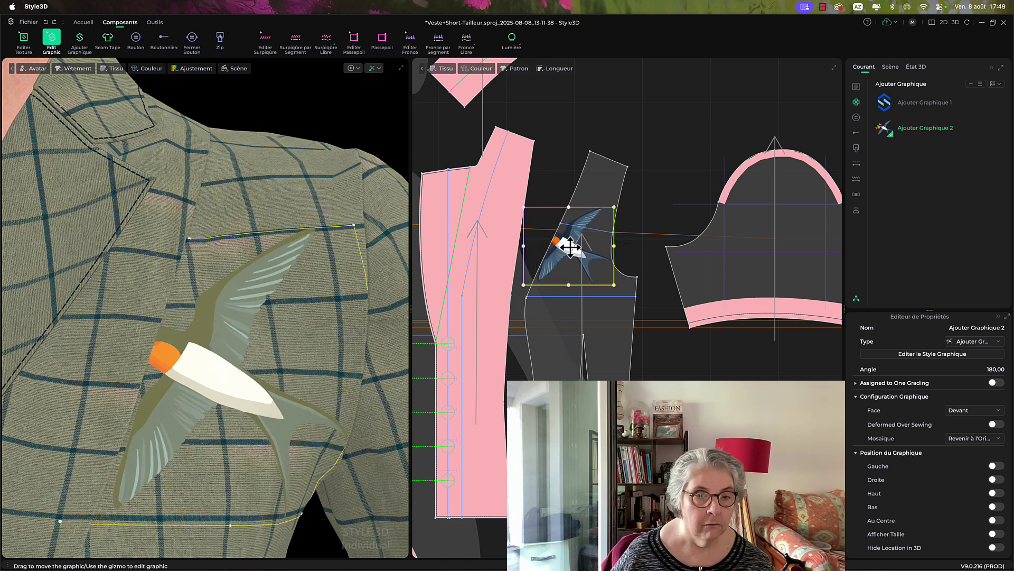
pyautogui.moveTo(614, 206); pyautogui.dragTo(610, 210)
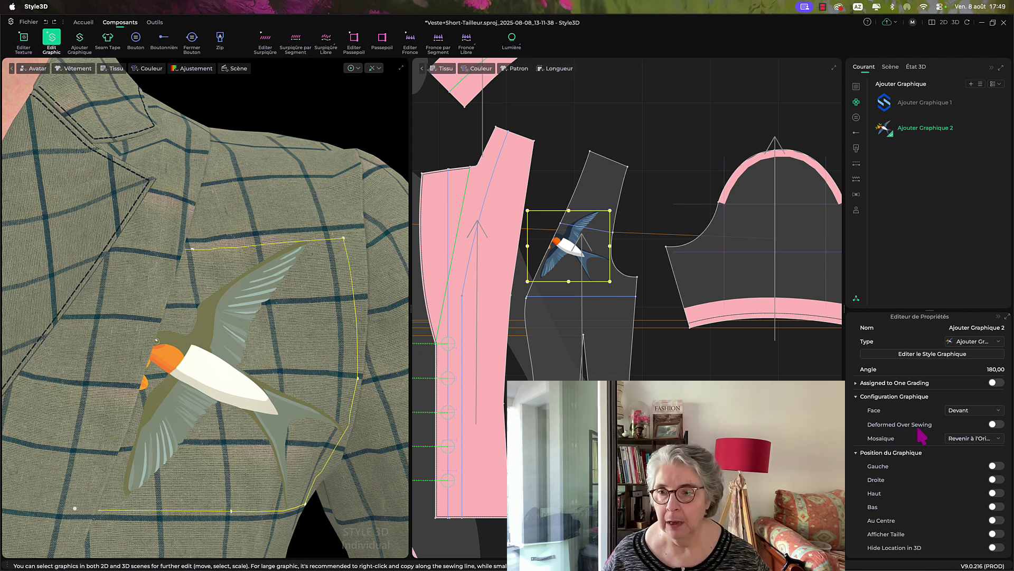
pyautogui.click(996, 424)
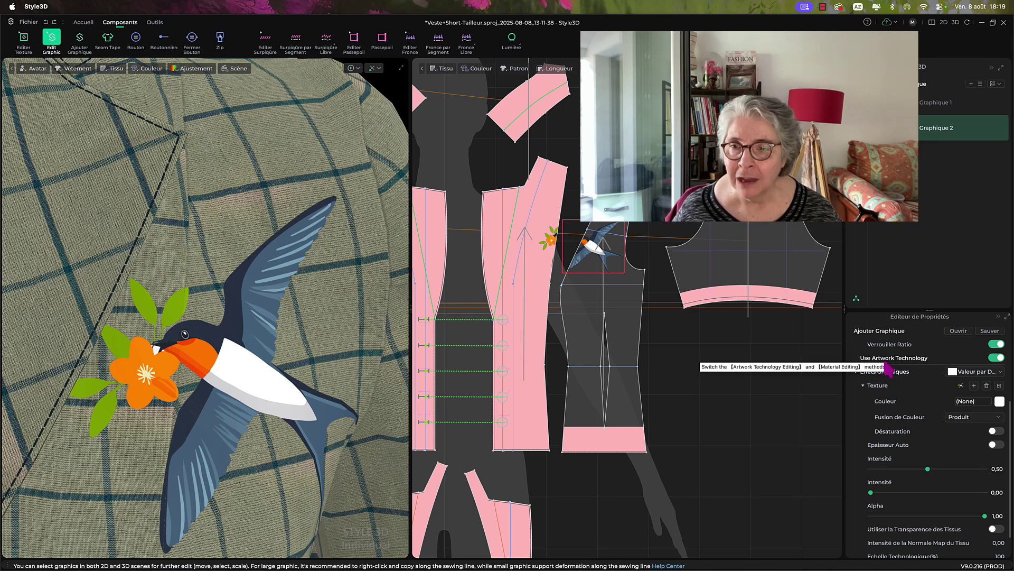
# - Turn Use Artwork Technology off and on again for the swallow graphic, and apply the Satin_Stitch_Lustrous effect
pyautogui.click(997, 358)
pyautogui.click(993, 359)
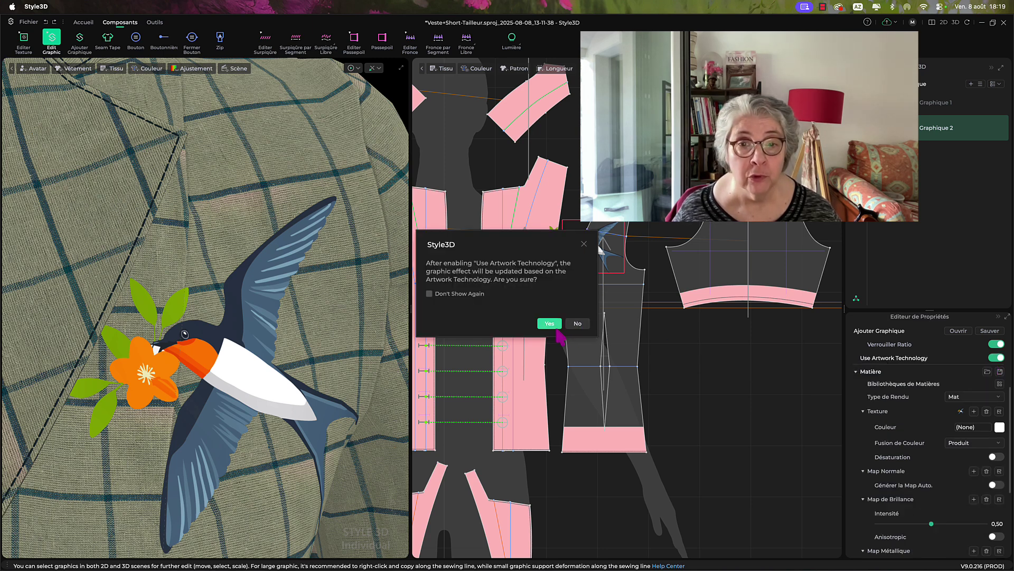
pyautogui.click(549, 323)
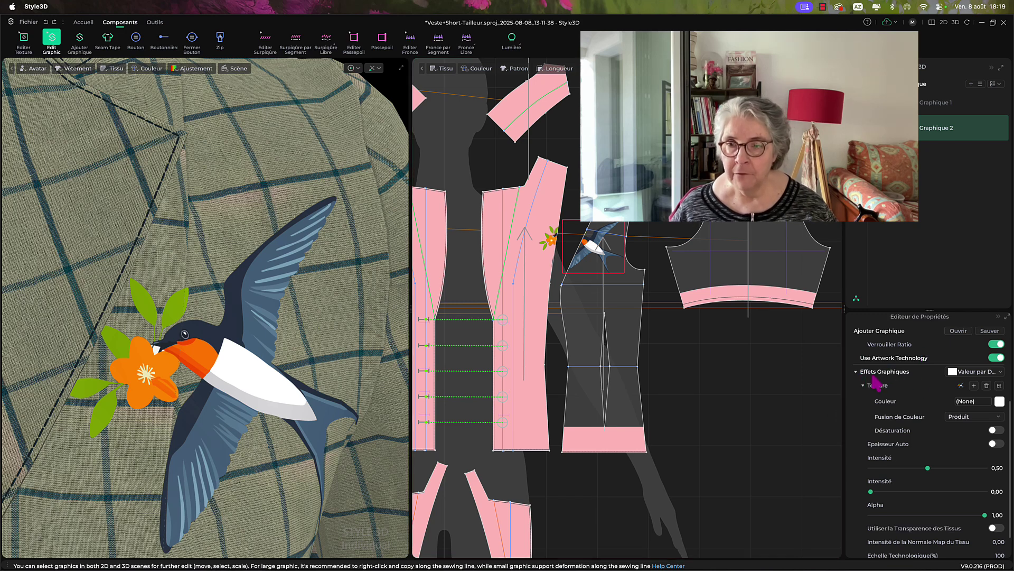
pyautogui.click(974, 373)
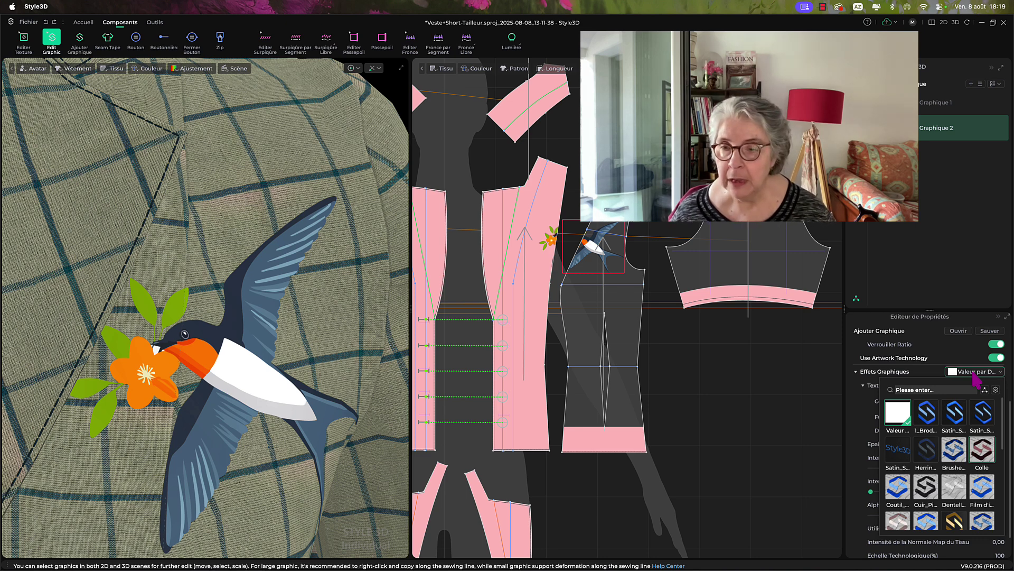
pyautogui.moveTo(949, 417)
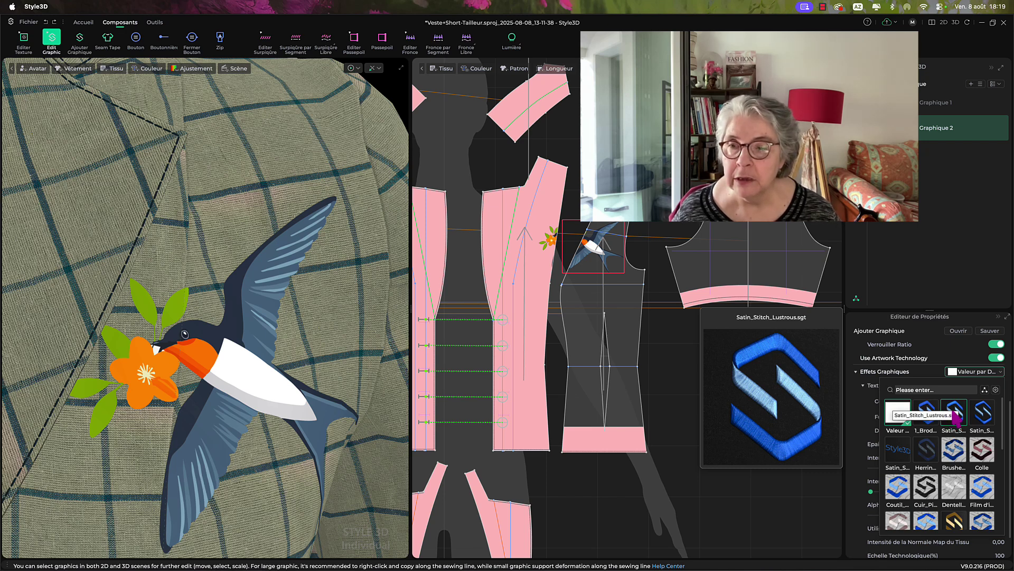
pyautogui.click(955, 417)
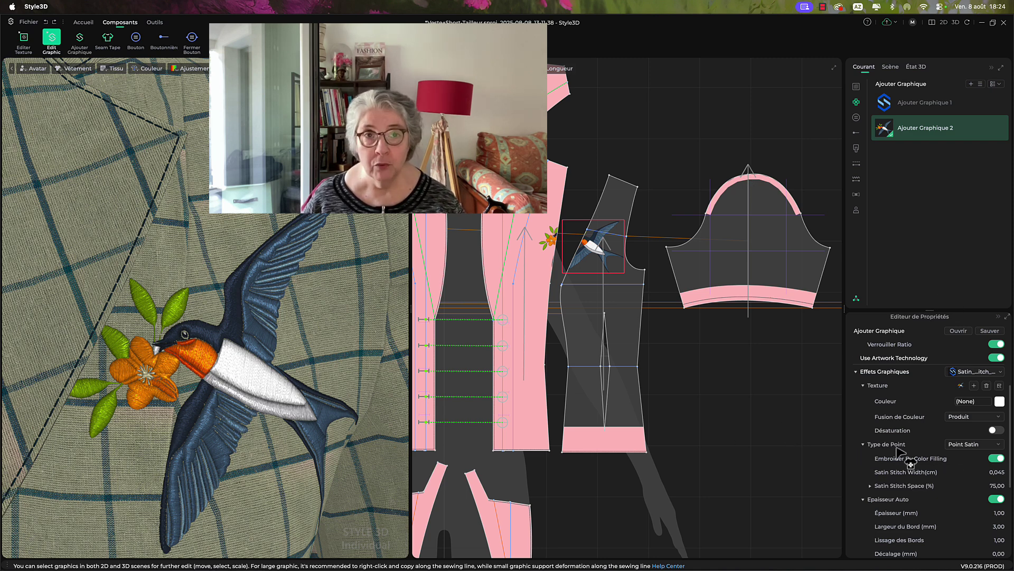
# - Change the swallow embroidery's stitch type to Point Plat and inspect the stitches on the 3D jacket
pyautogui.click(963, 446)
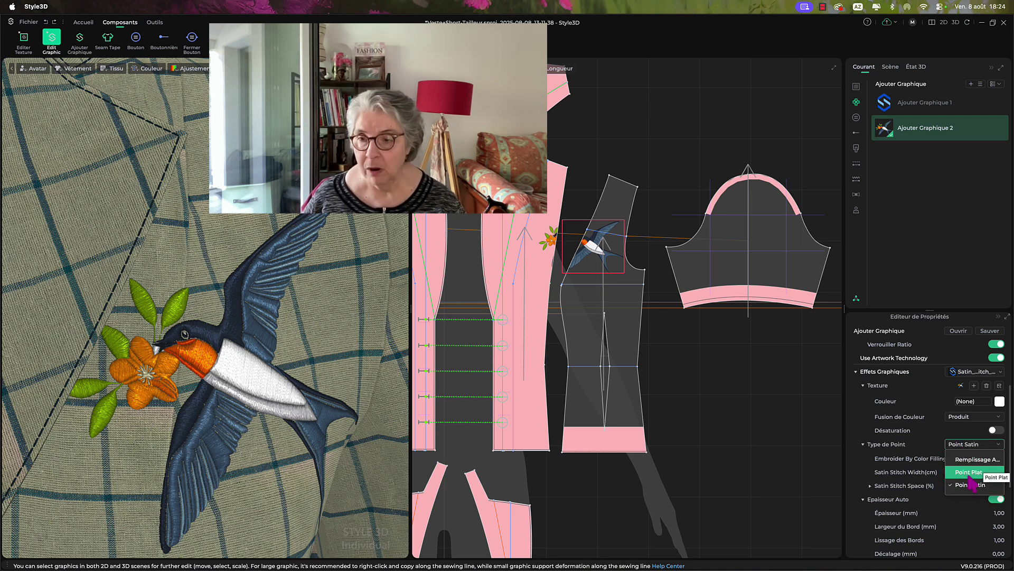
pyautogui.click(969, 473)
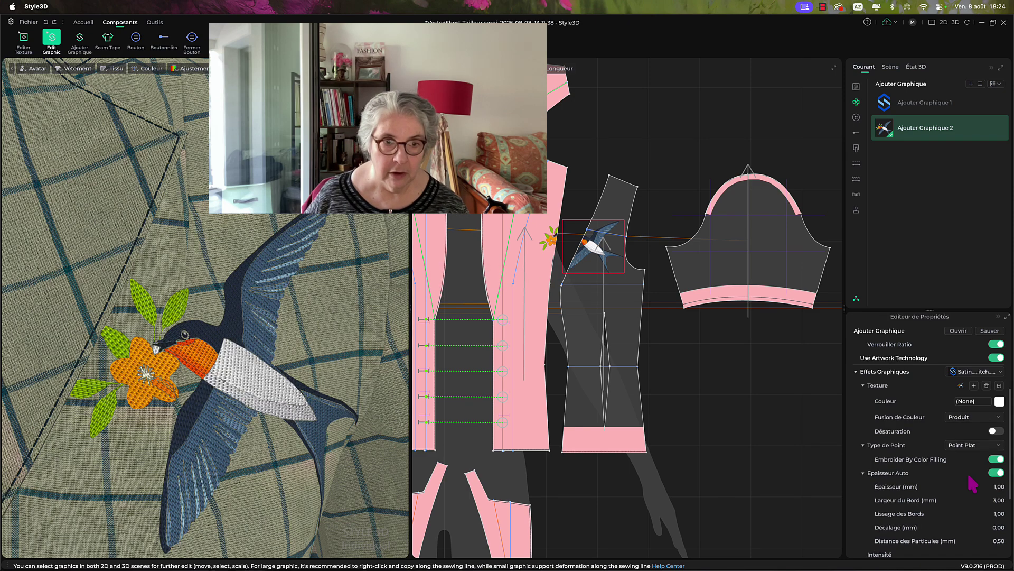
pyautogui.scroll(-8, 390, 394)
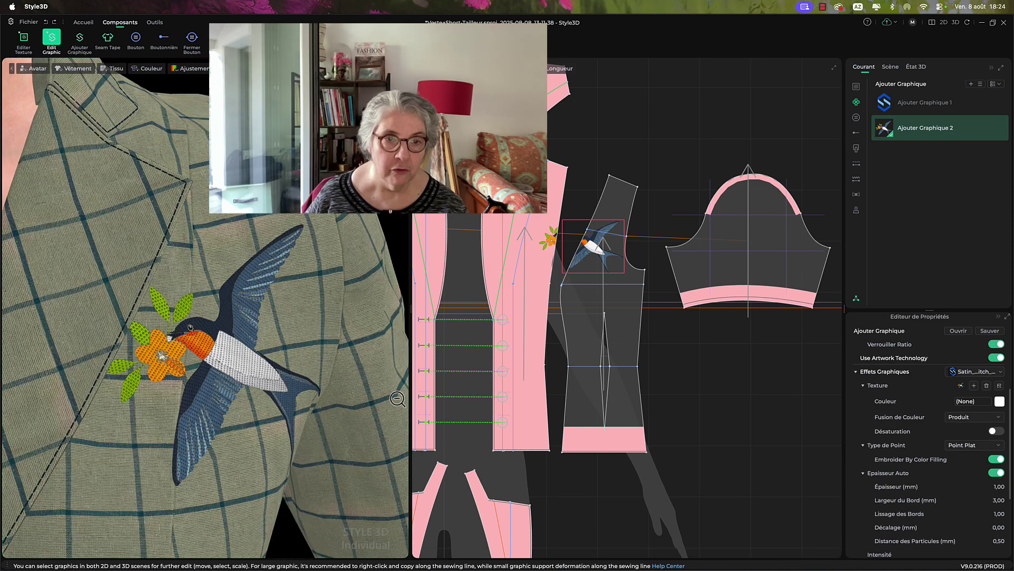
pyautogui.scroll(9, 391, 394)
pyautogui.scroll(5, 390, 394)
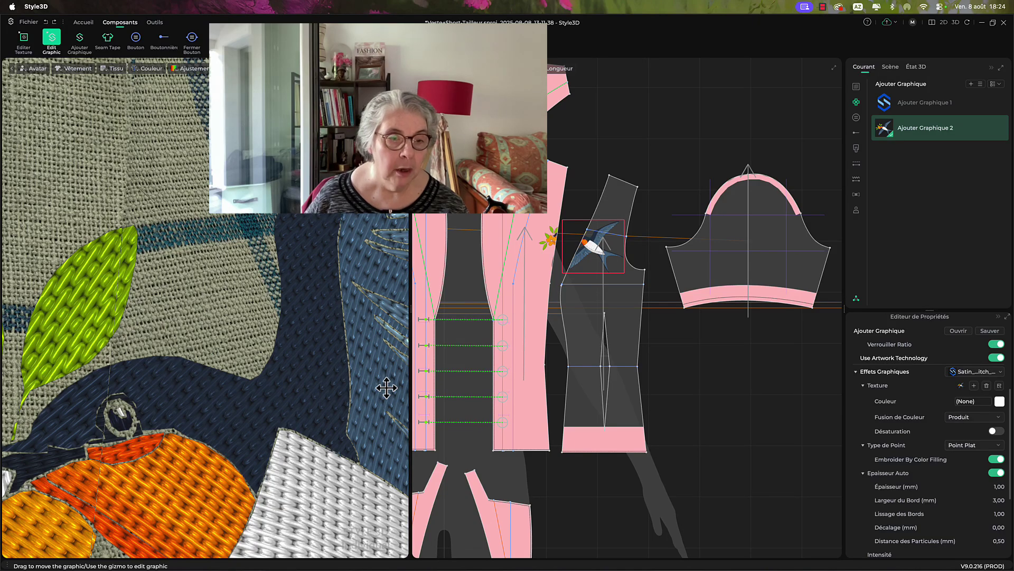
pyautogui.scroll(-5, 388, 391)
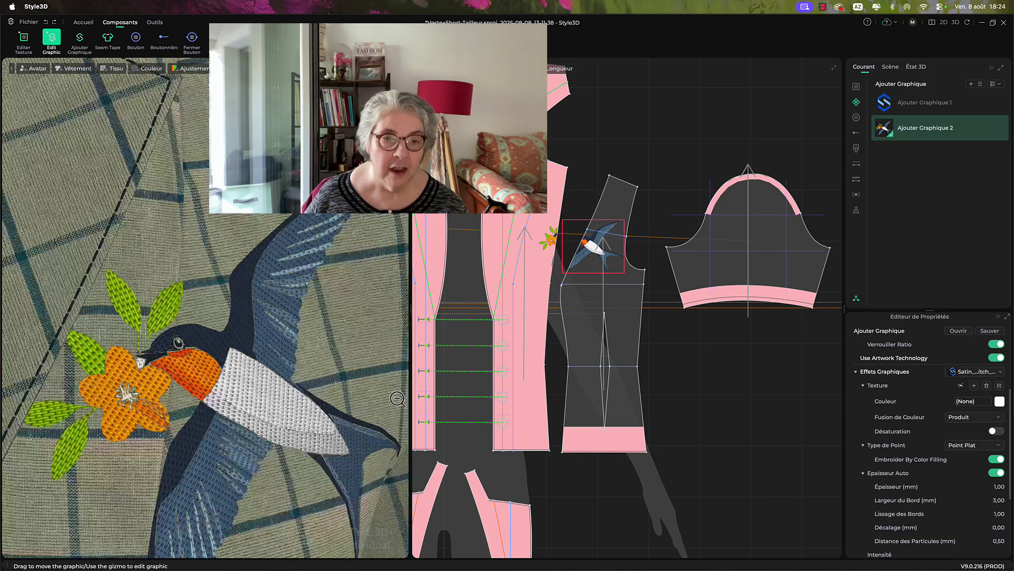
# - Change the swallow embroidery's stitch type to Remplissage Auto, and turn Epaisseur Auto off and on again
pyautogui.click(996, 446)
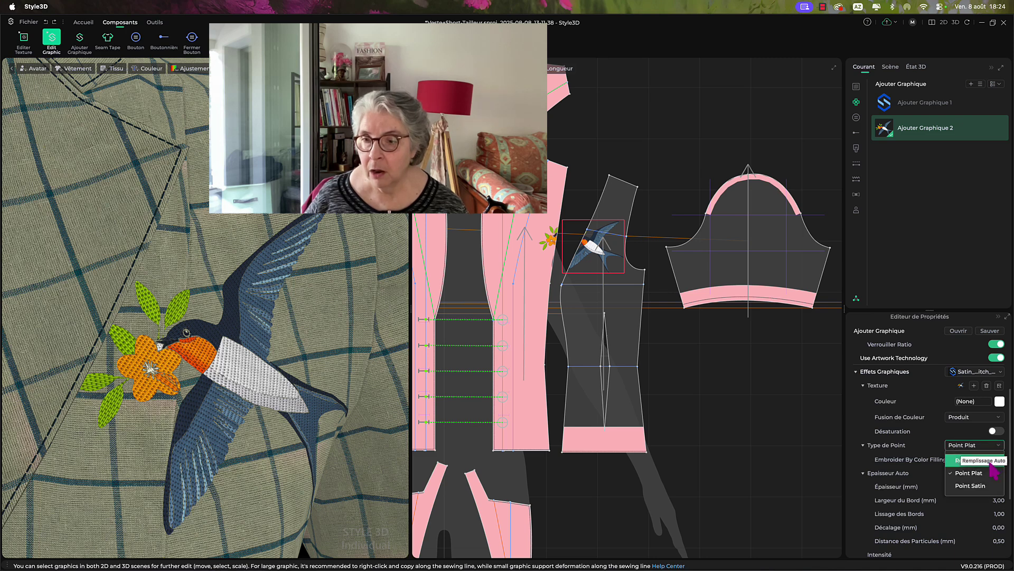
pyautogui.click(991, 463)
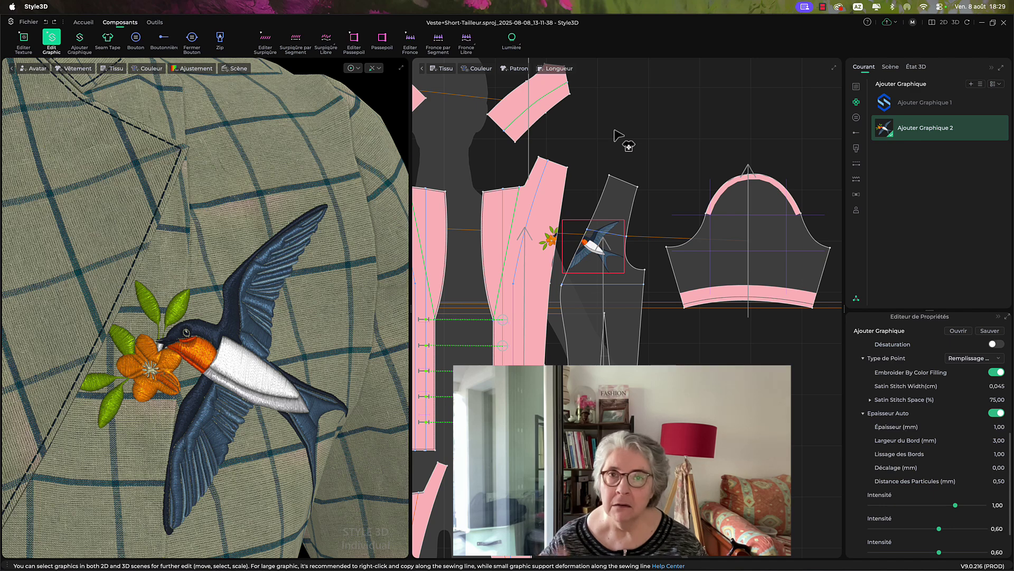
pyautogui.click(995, 413)
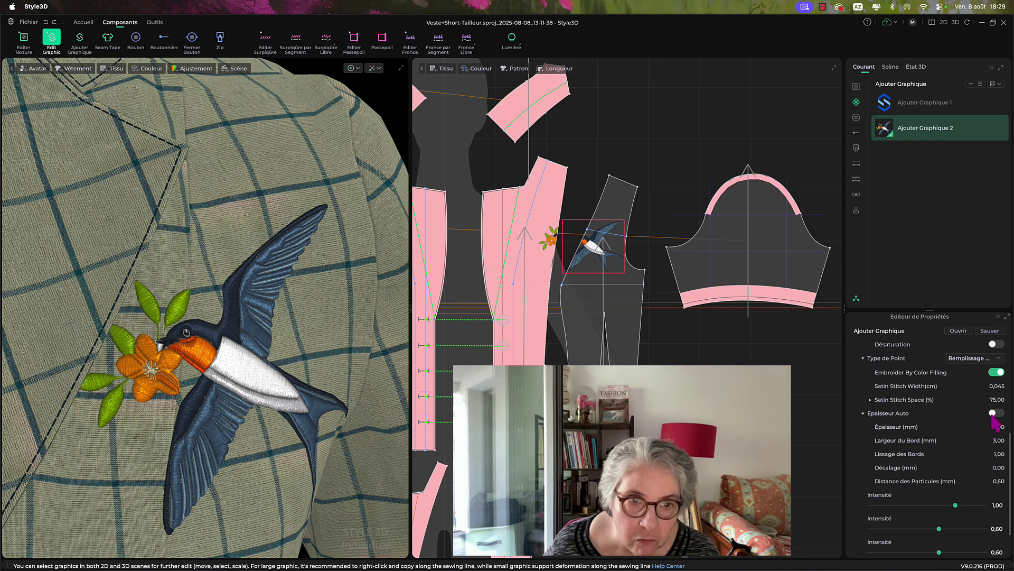
pyautogui.click(994, 413)
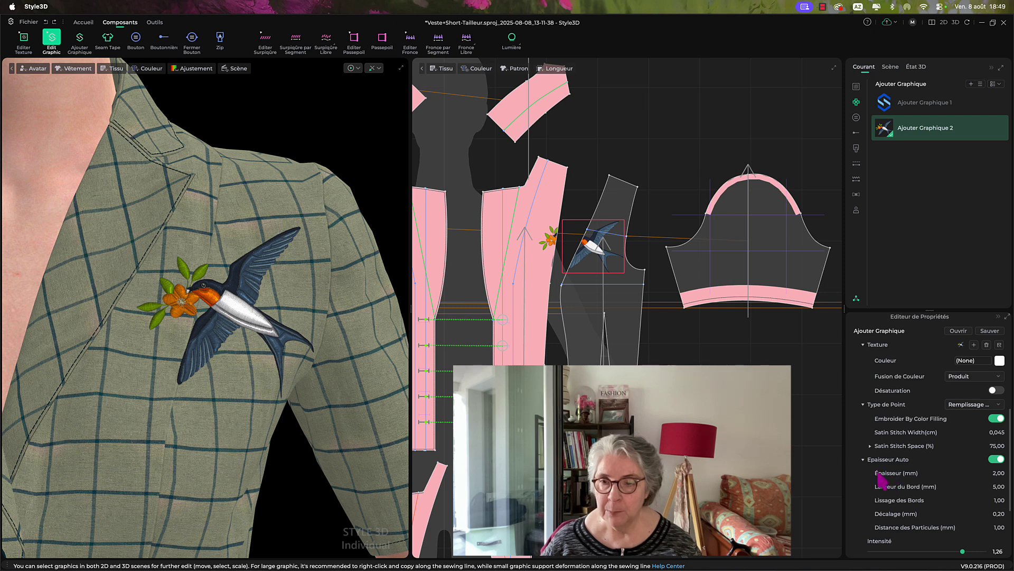
# - Set the swallow embroidery's Épaisseur to 5 mm
pyautogui.doubleClick(992, 473)
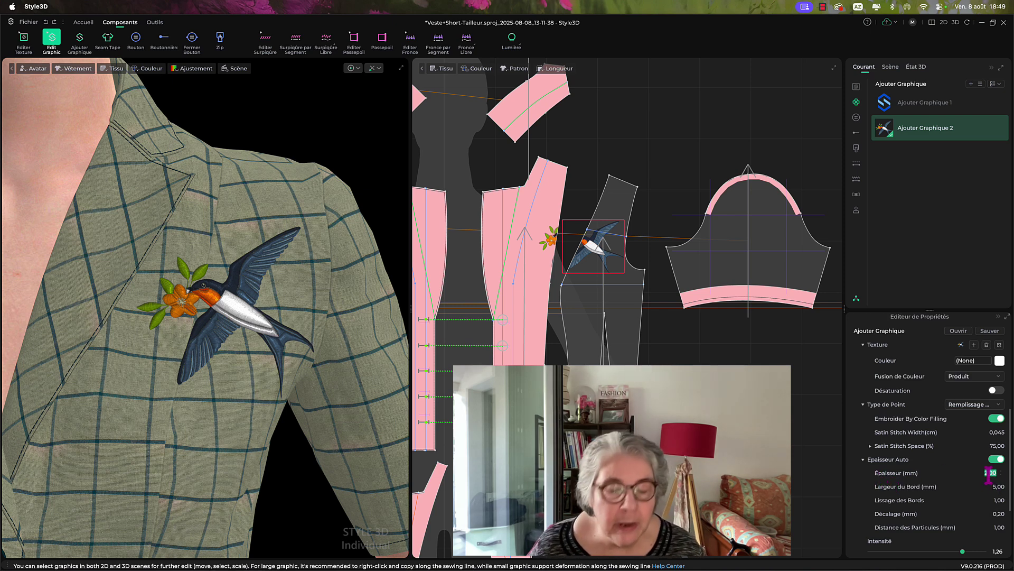
pyautogui.write('5')
pyautogui.press('Return')
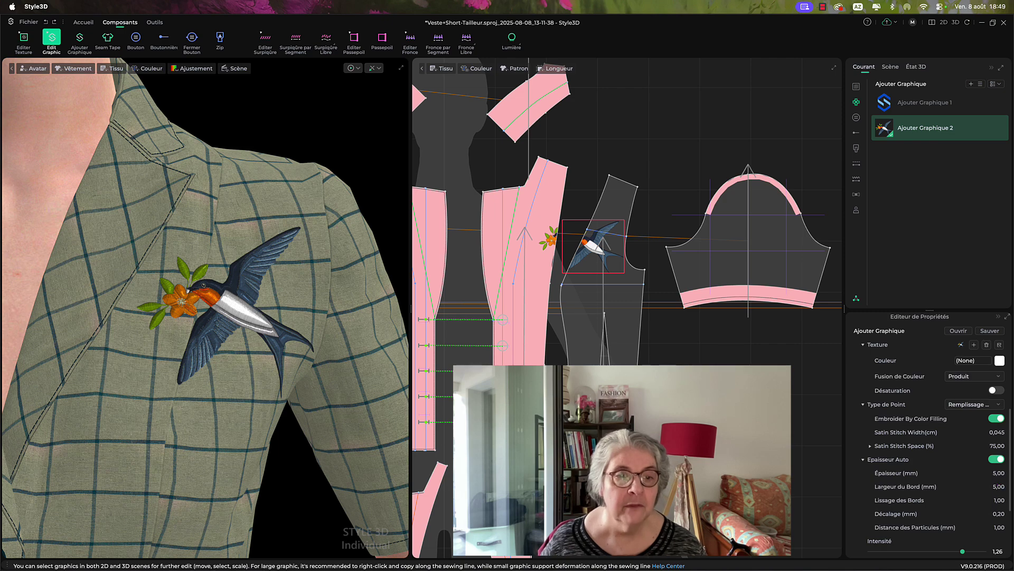
# - Examine the thickness and stitch relief of the swallow embroidery on the 3D jacket from several angles, with the graphic deselected
pyautogui.moveTo(261, 153); pyautogui.dragTo(306, 154, button='right')
pyautogui.scroll(-5, 323, 267)
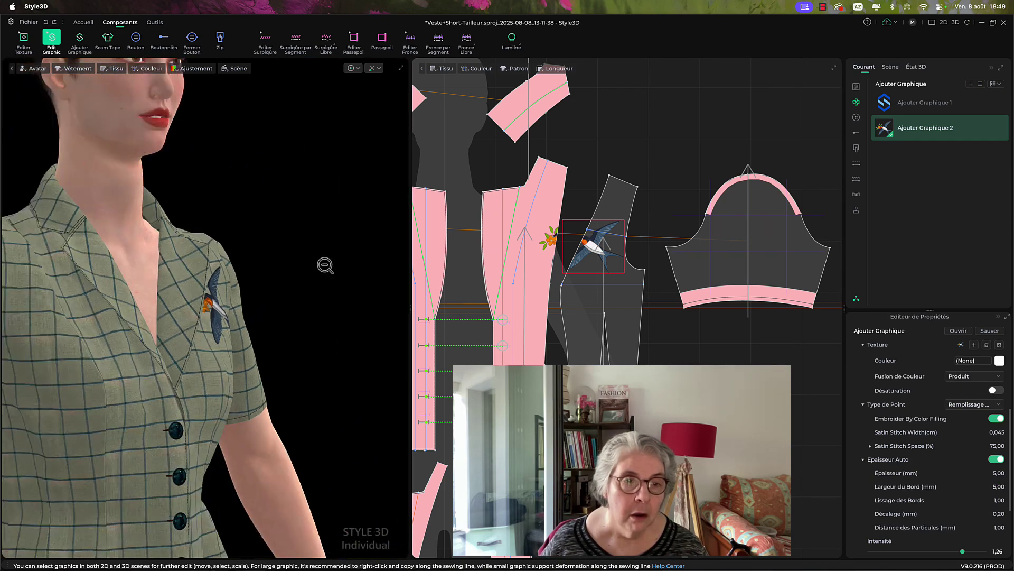
pyautogui.scroll(10, 323, 268)
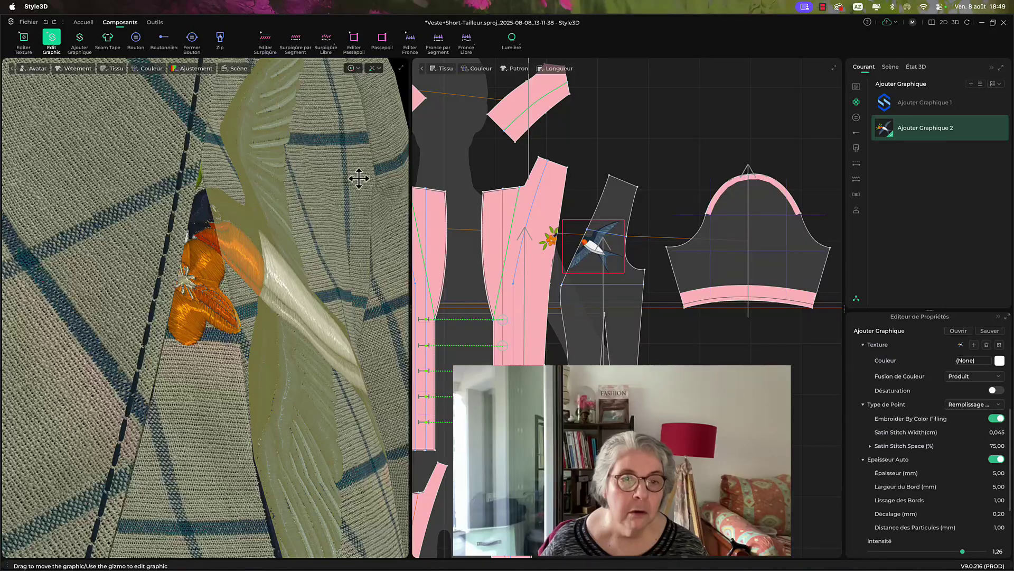
pyautogui.scroll(-2, 391, 142)
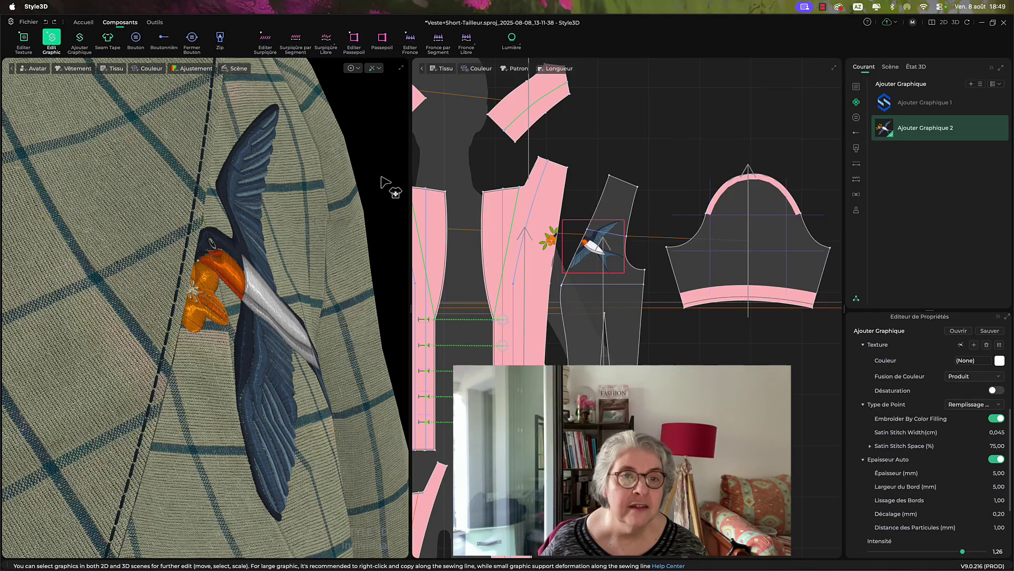
pyautogui.moveTo(381, 176)
pyautogui.mouseDown(button='right')
pyautogui.moveTo(389, 178)
pyautogui.moveTo(365, 176)
pyautogui.mouseUp(button='right')
pyautogui.scroll(3, 362, 178)
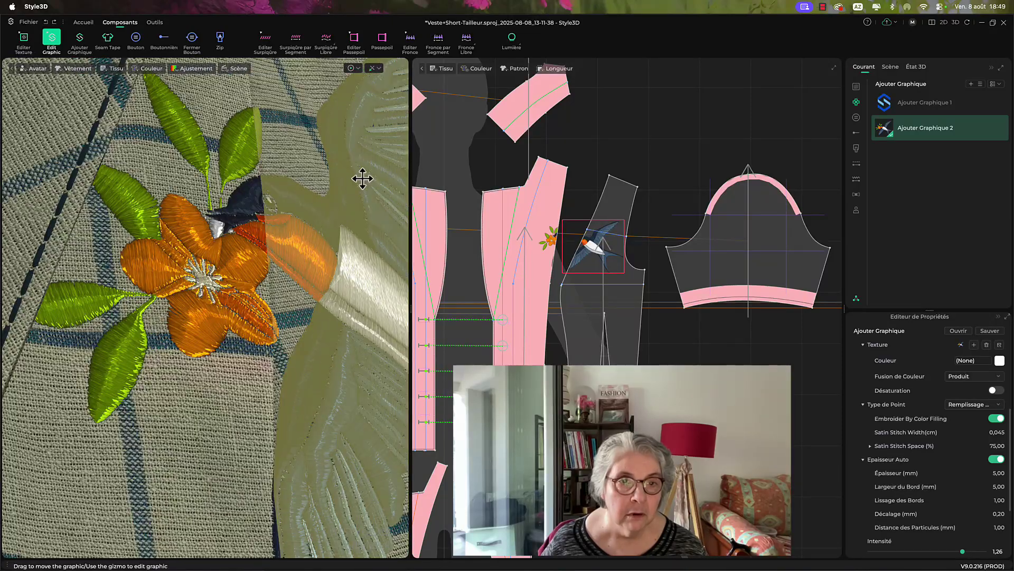
pyautogui.scroll(-3, 363, 178)
pyautogui.scroll(-5, 363, 179)
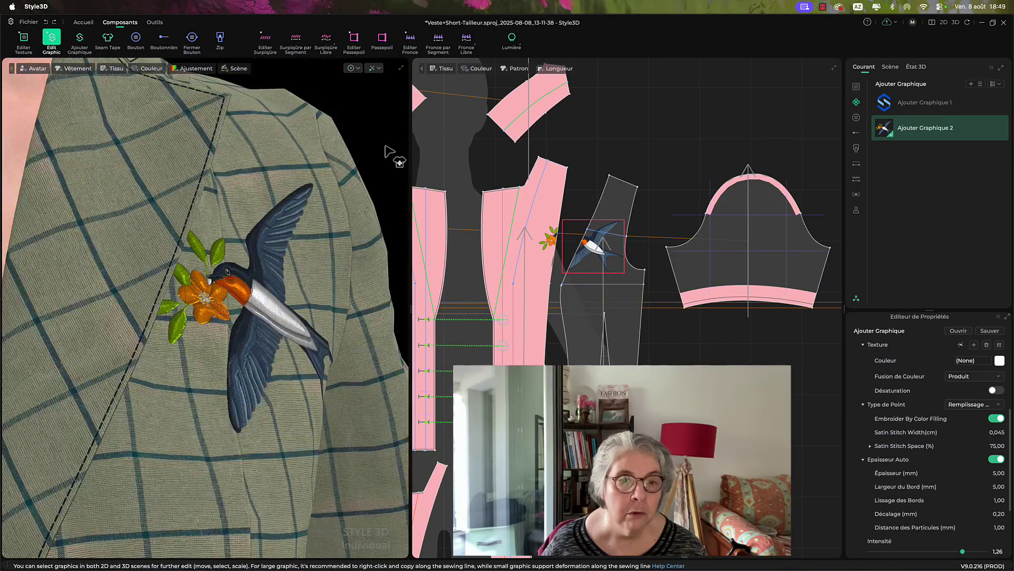
pyautogui.click(389, 152)
pyautogui.scroll(5, 385, 156)
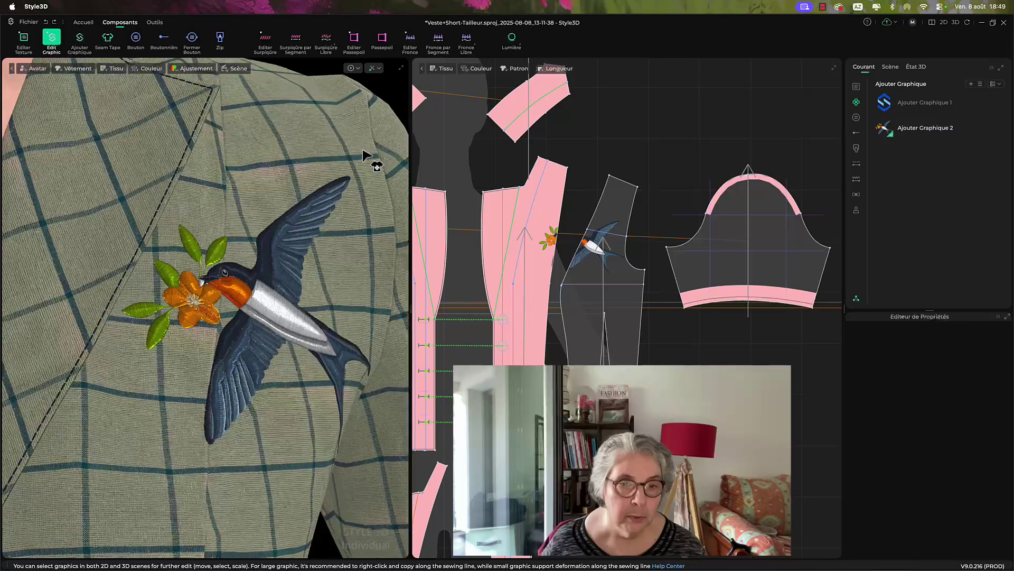
pyautogui.scroll(2, 363, 155)
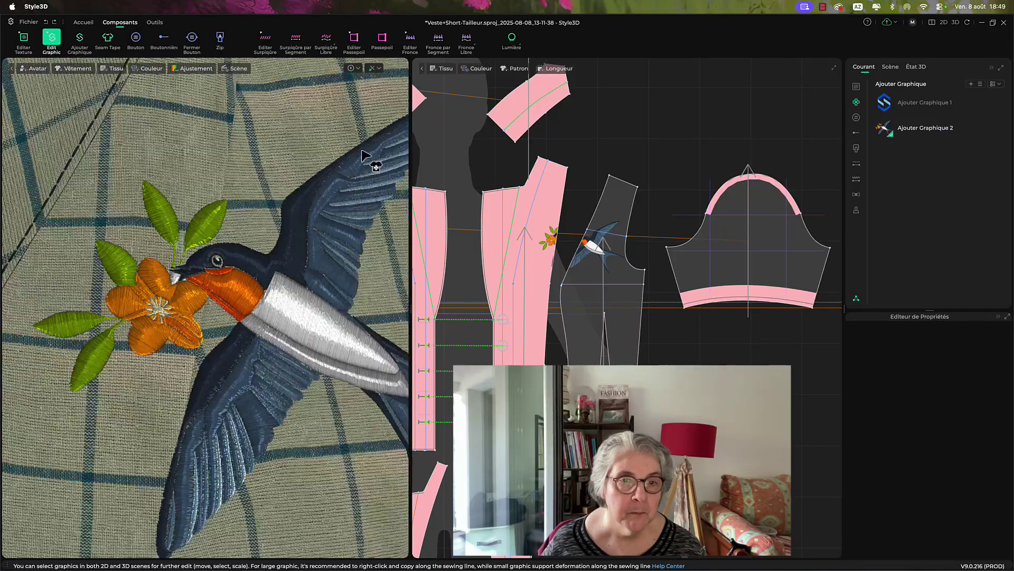
pyautogui.scroll(-5, 363, 155)
pyautogui.scroll(3, 364, 155)
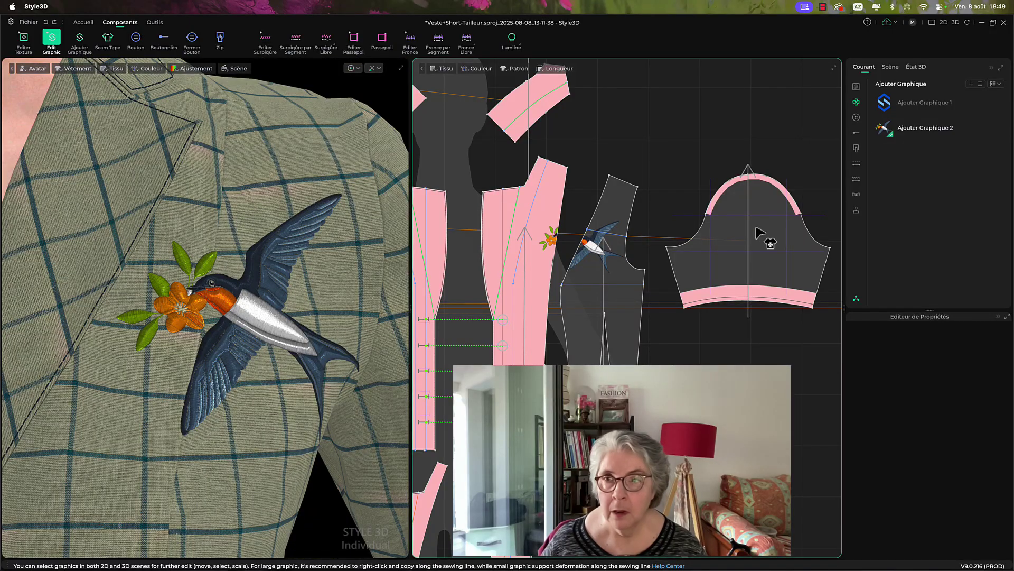
# - Set the swallow graphic's Décalage to 2 mm, and run and stop the garment simulation
pyautogui.click(889, 137)
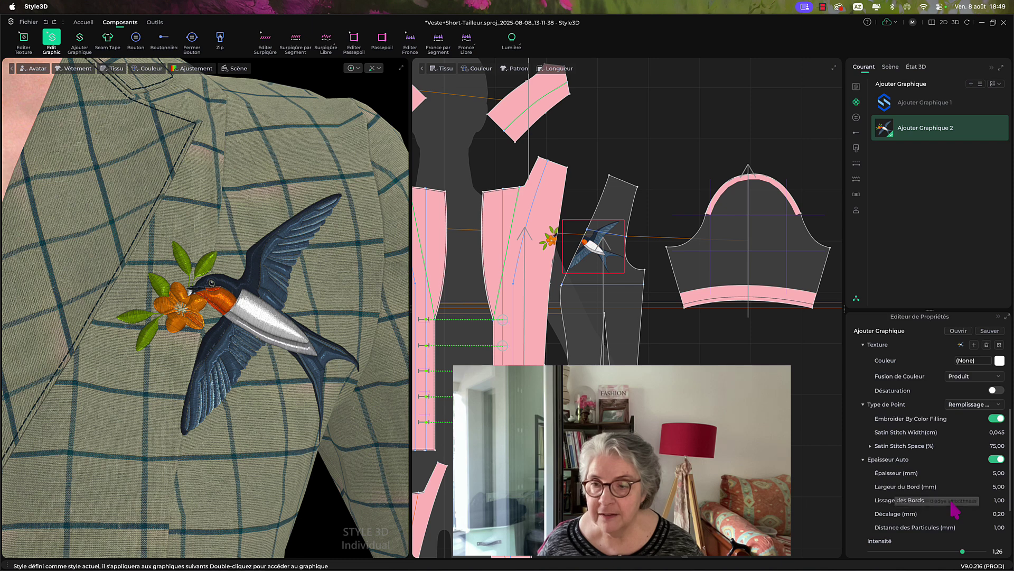
pyautogui.click(1000, 502)
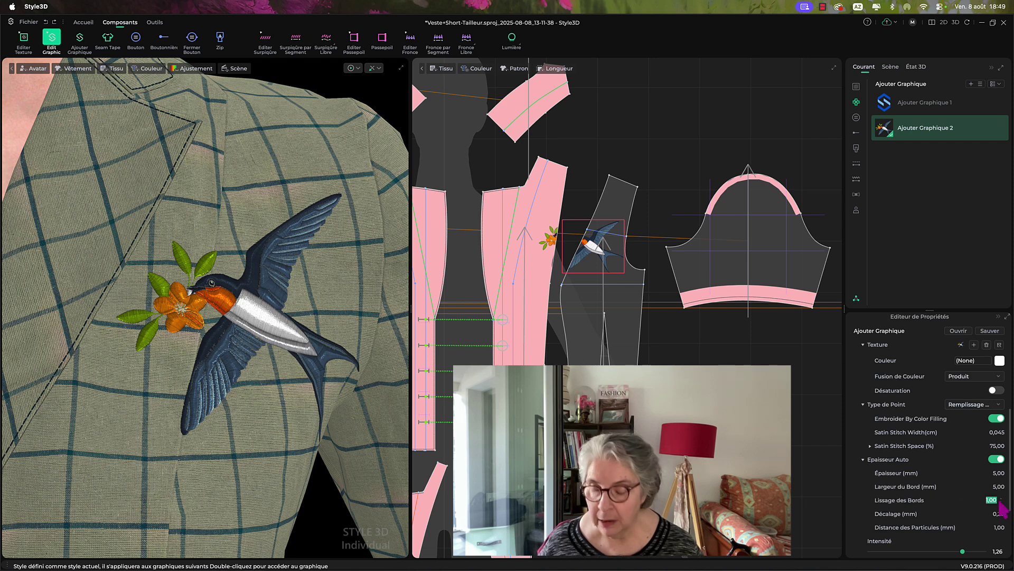
pyautogui.press('Return')
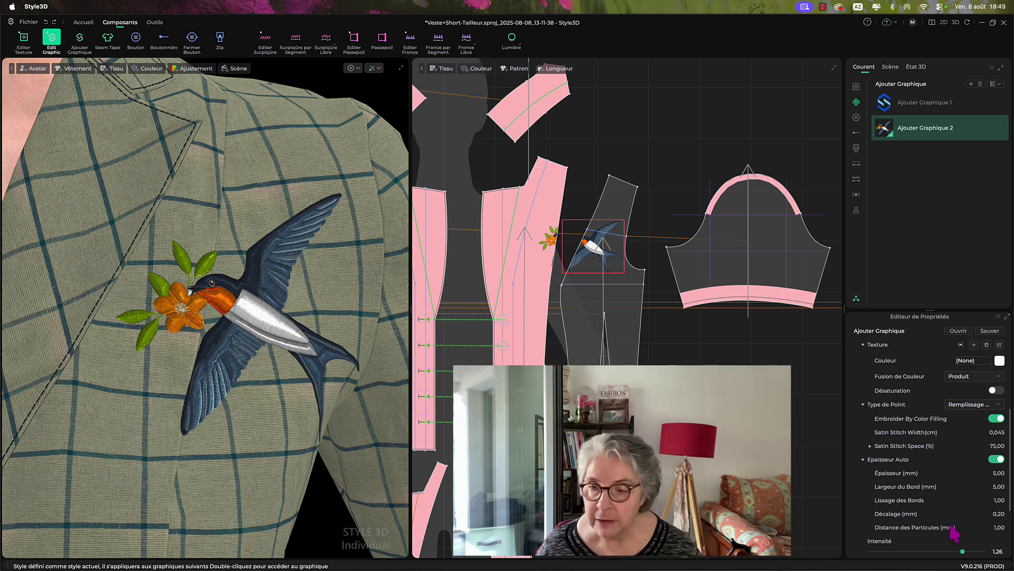
pyautogui.doubleClick(992, 513)
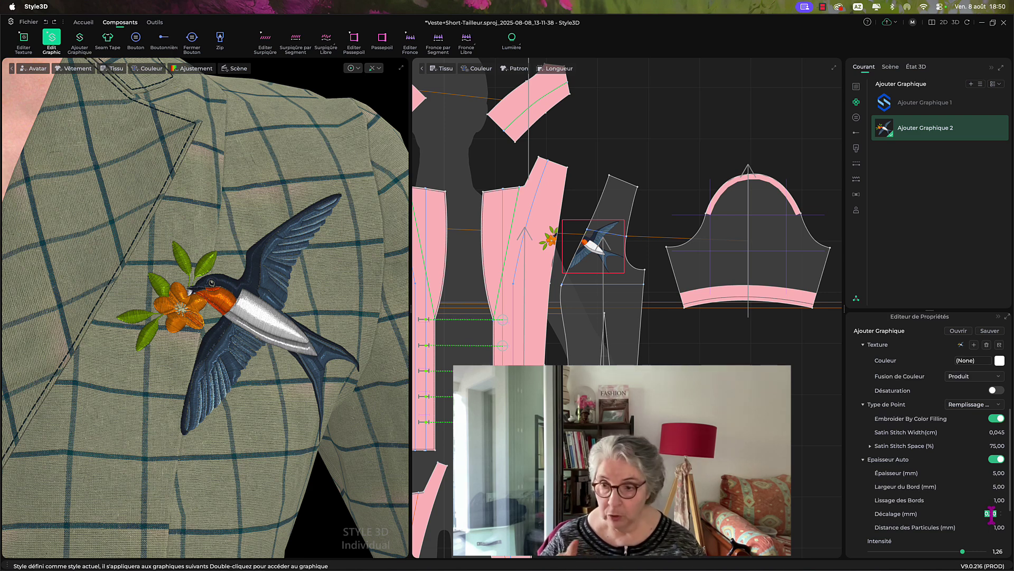
pyautogui.write('2')
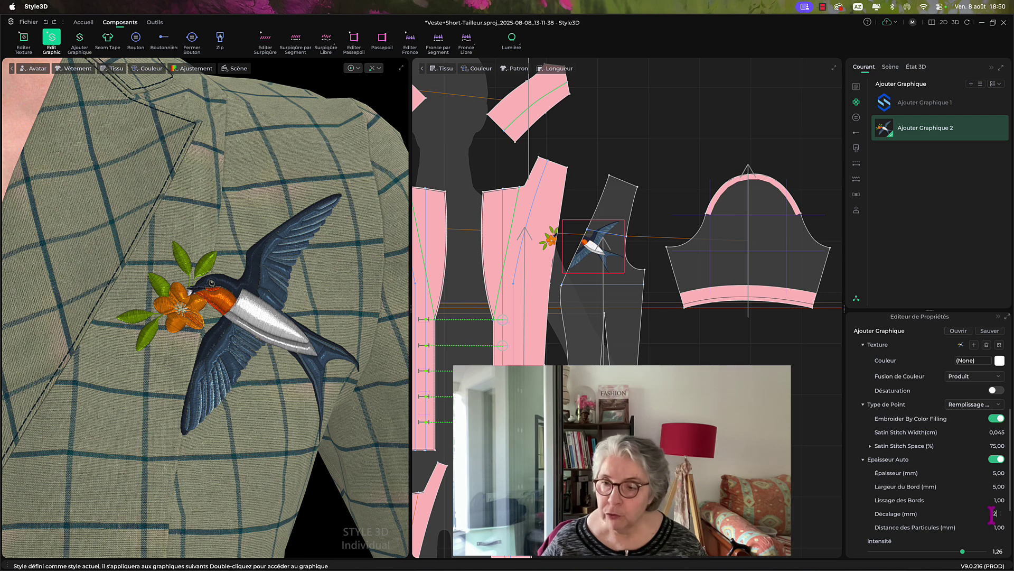
pyautogui.press('Return')
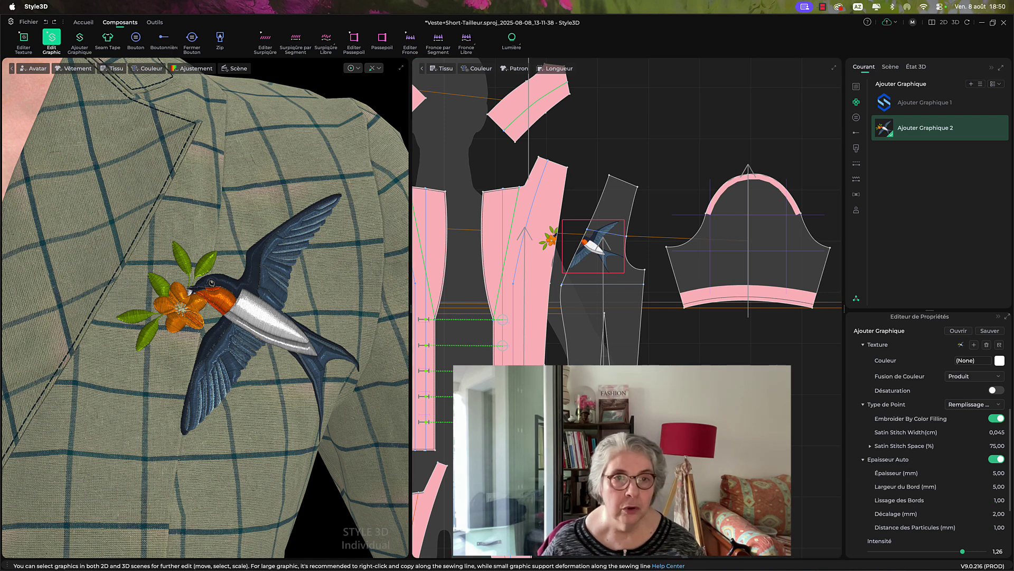
pyautogui.press('space')
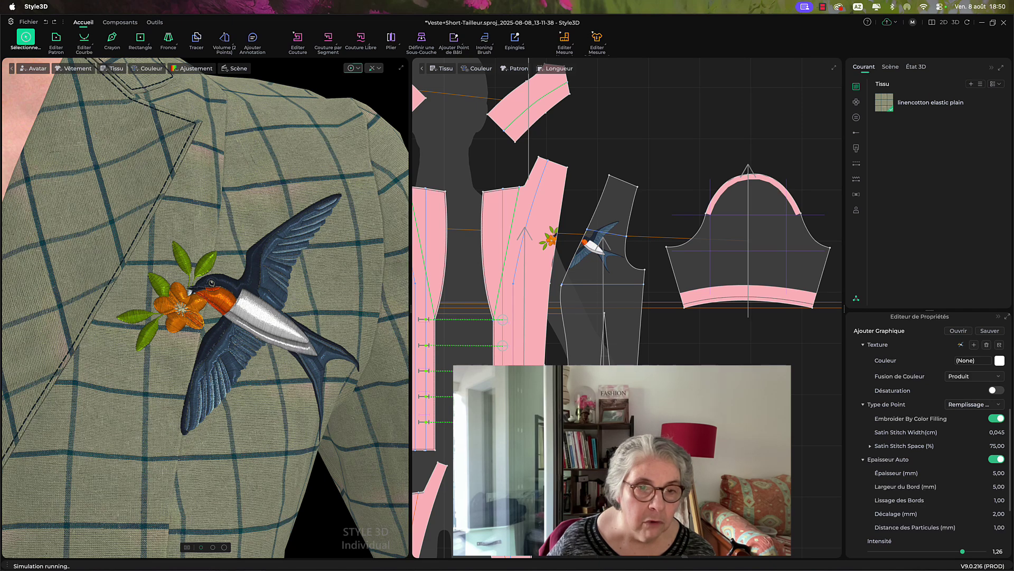
pyautogui.press('space')
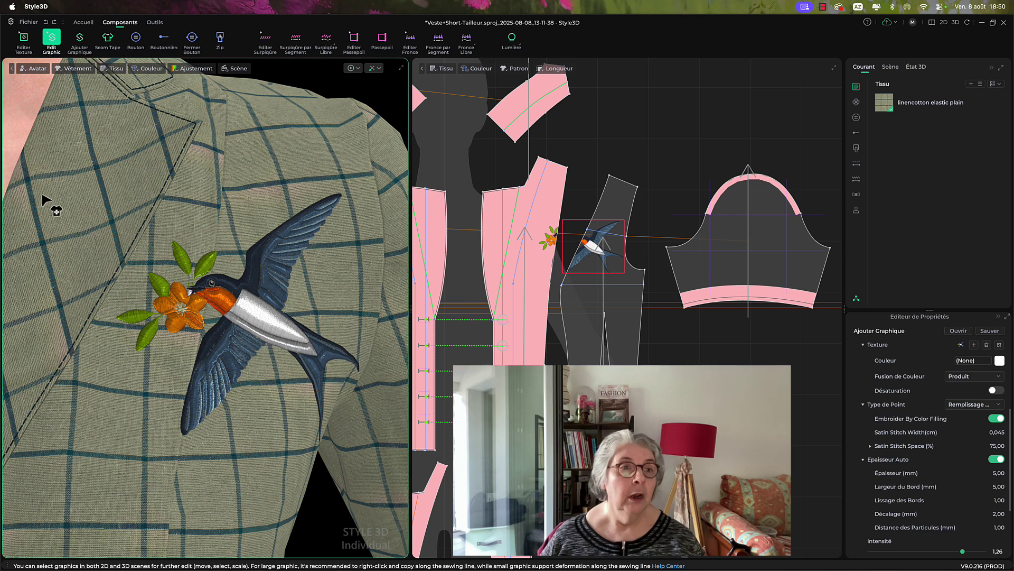
# - Open the render view and frame the swallow embroidery in close-up to examine its relief
pyautogui.click(156, 23)
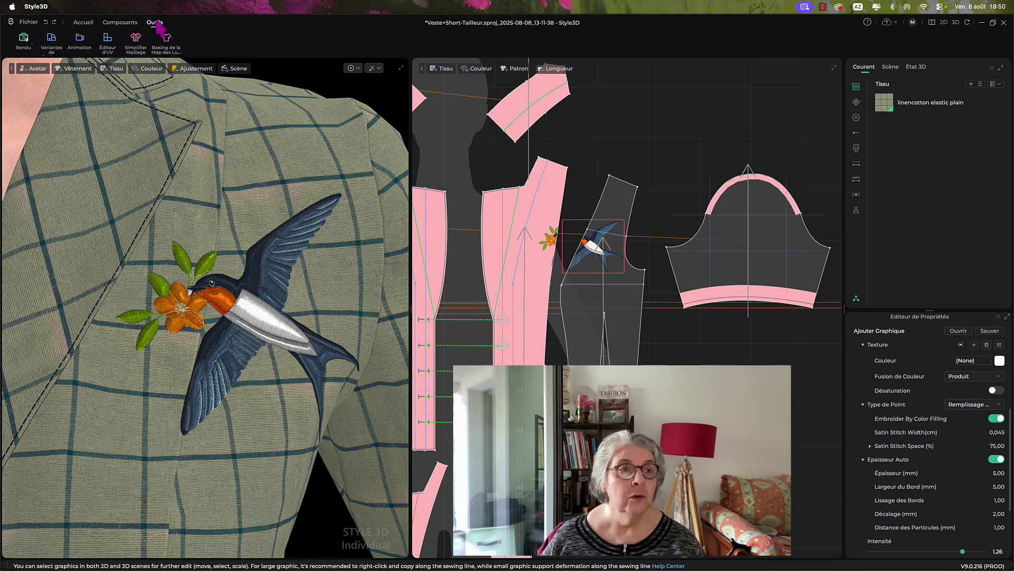
pyautogui.click(23, 38)
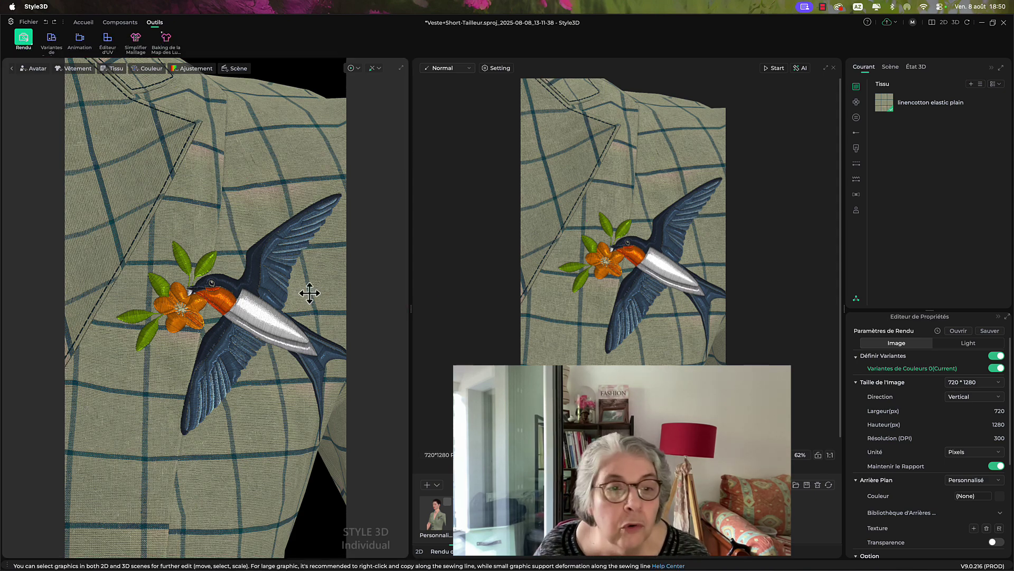
pyautogui.moveTo(311, 88); pyautogui.dragTo(332, 94, button='right')
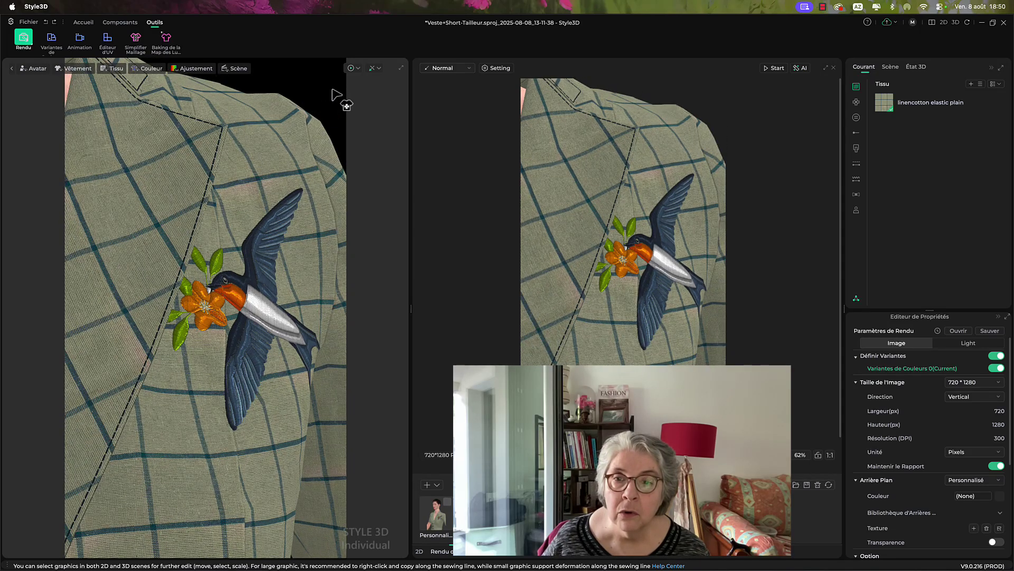
pyautogui.scroll(-2, 332, 131)
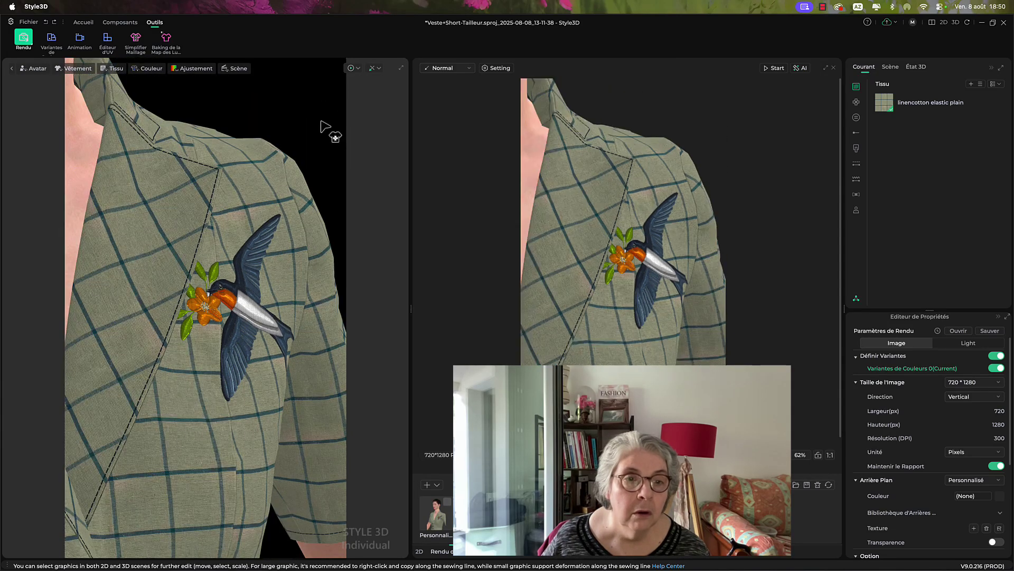
pyautogui.scroll(5, 332, 131)
pyautogui.moveTo(321, 122); pyautogui.dragTo(236, 128, button='middle')
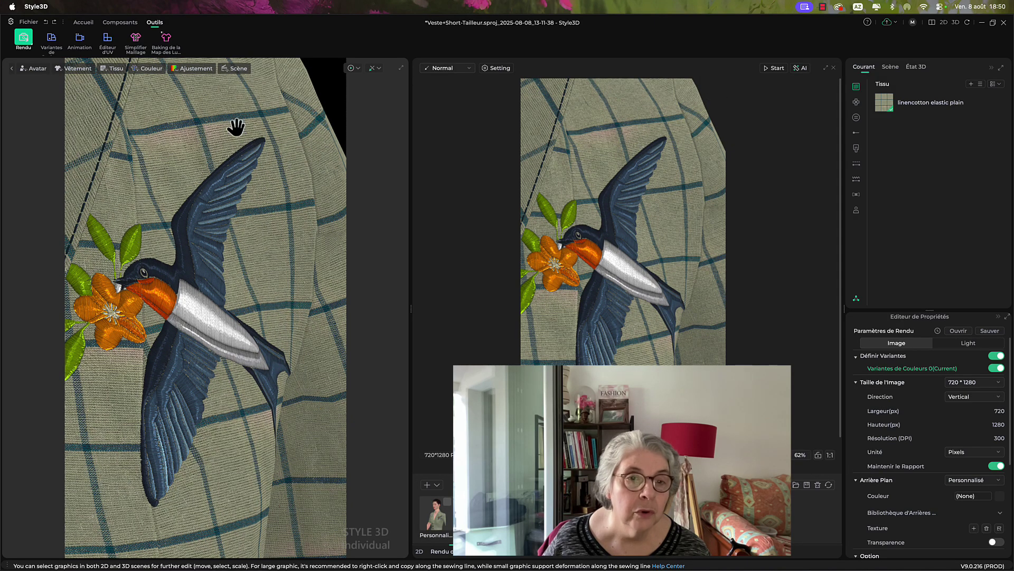
pyautogui.moveTo(237, 127); pyautogui.dragTo(248, 130, button='middle')
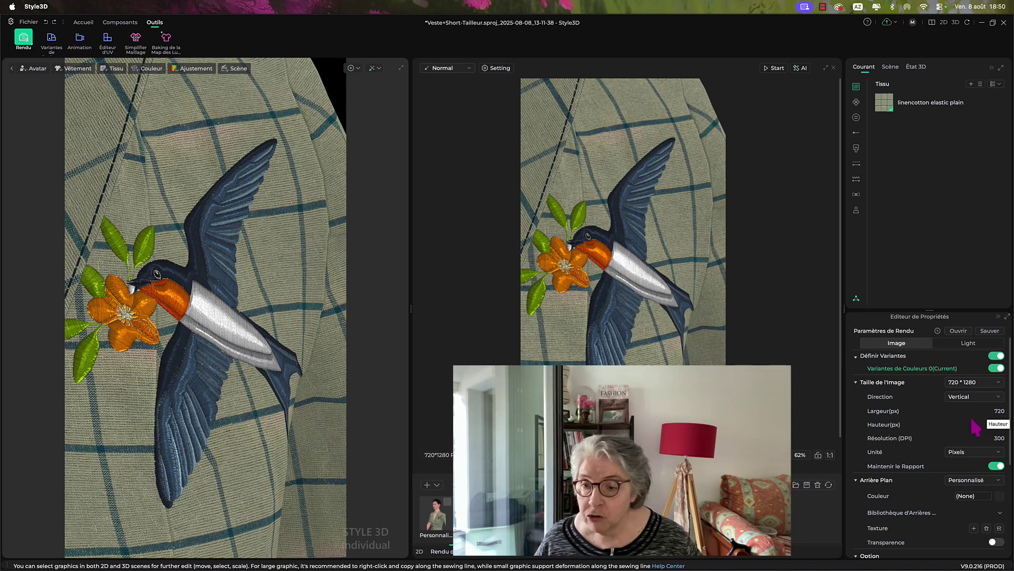
# - Set the swallow graphic's Distance des Particules to 5 mm, and run and stop the garment simulation
pyautogui.click(856, 103)
pyautogui.click(907, 129)
pyautogui.click(907, 129)
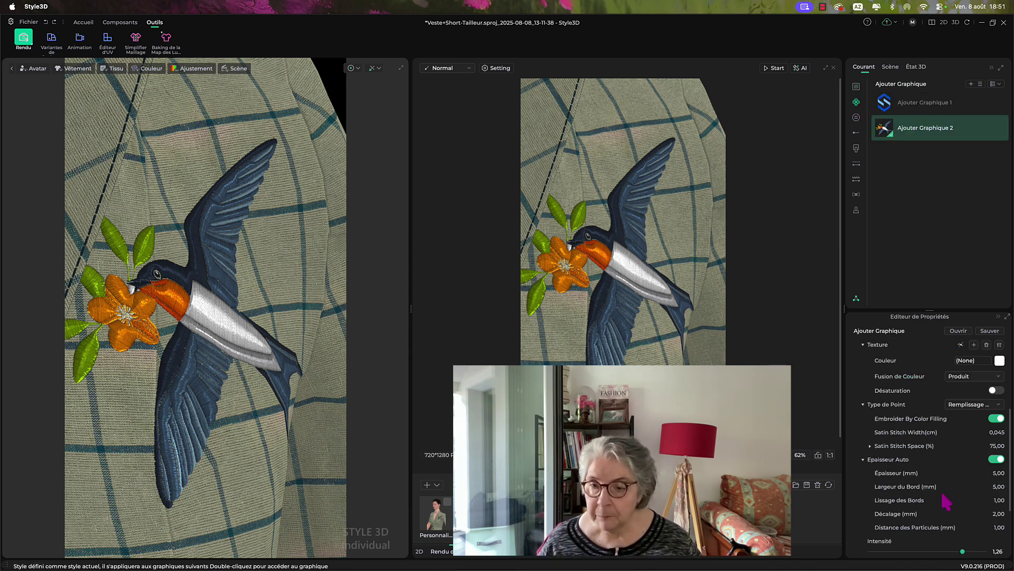
pyautogui.doubleClick(998, 528)
pyautogui.scroll(-2, 966, 513)
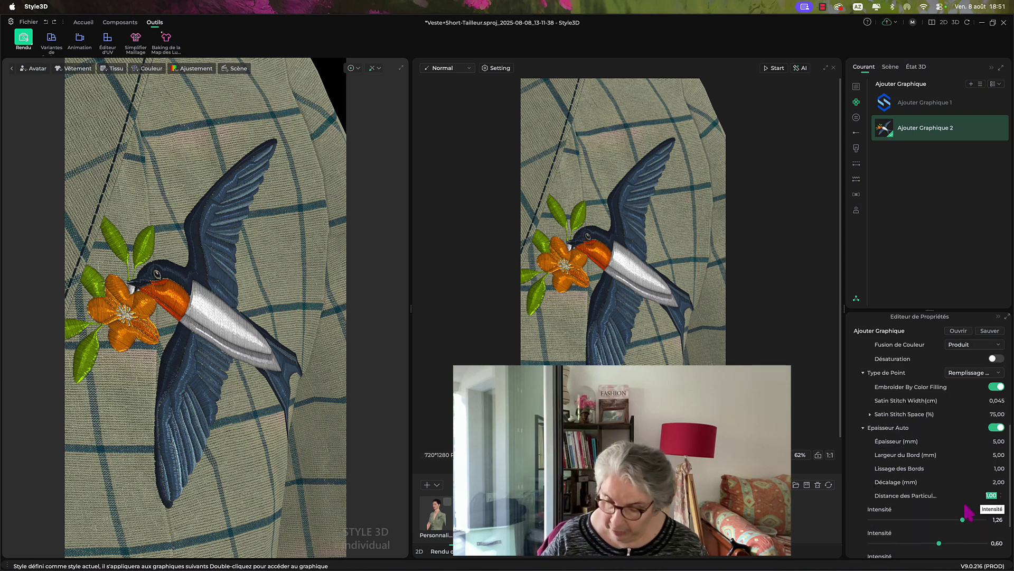
pyautogui.write('5')
pyautogui.press('Return')
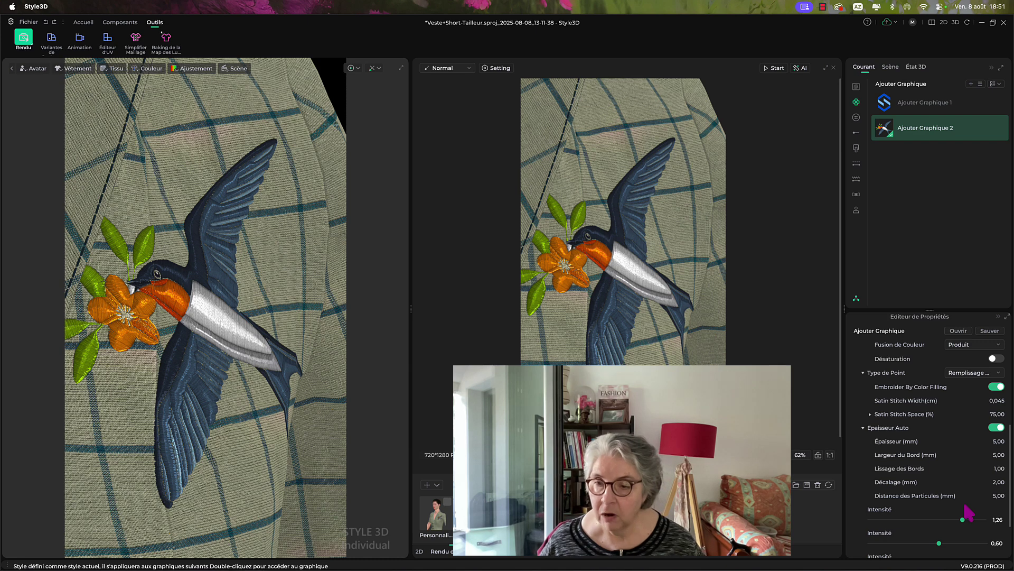
pyautogui.press('space')
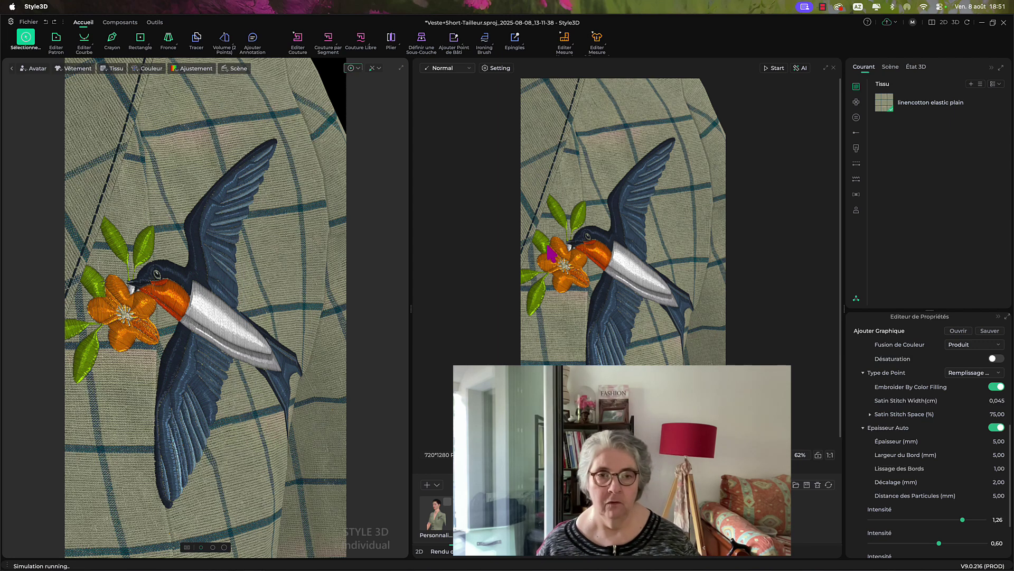
pyautogui.press('space')
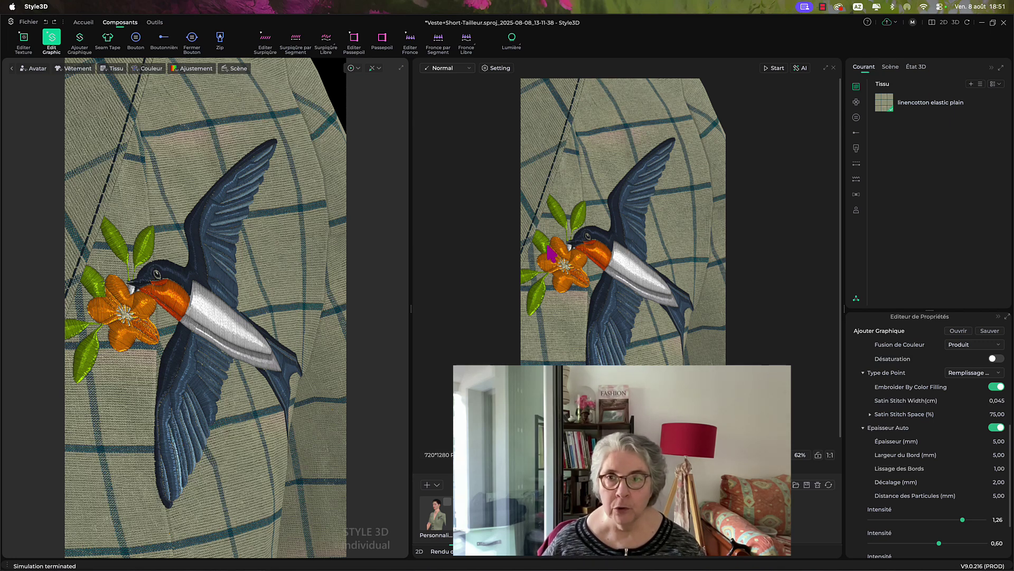
# - Close the render view to return to the 2D patterns, and show the list of graphics again
pyautogui.click(834, 68)
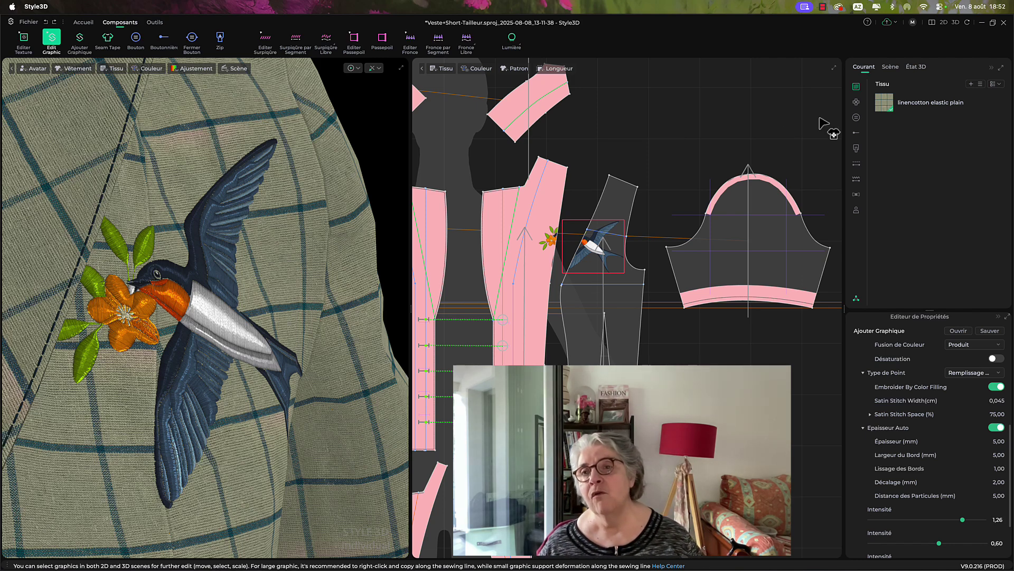
pyautogui.click(856, 102)
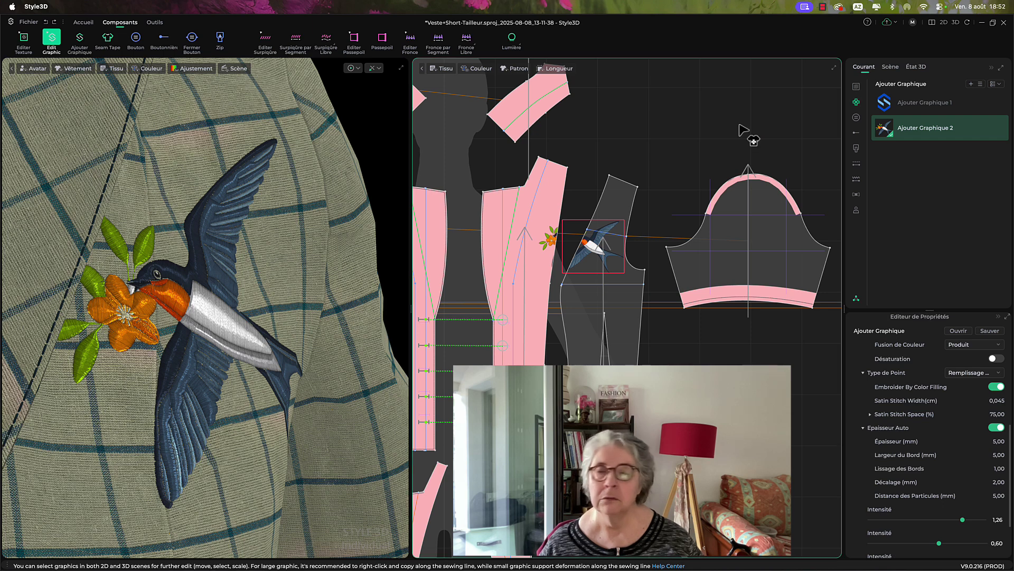